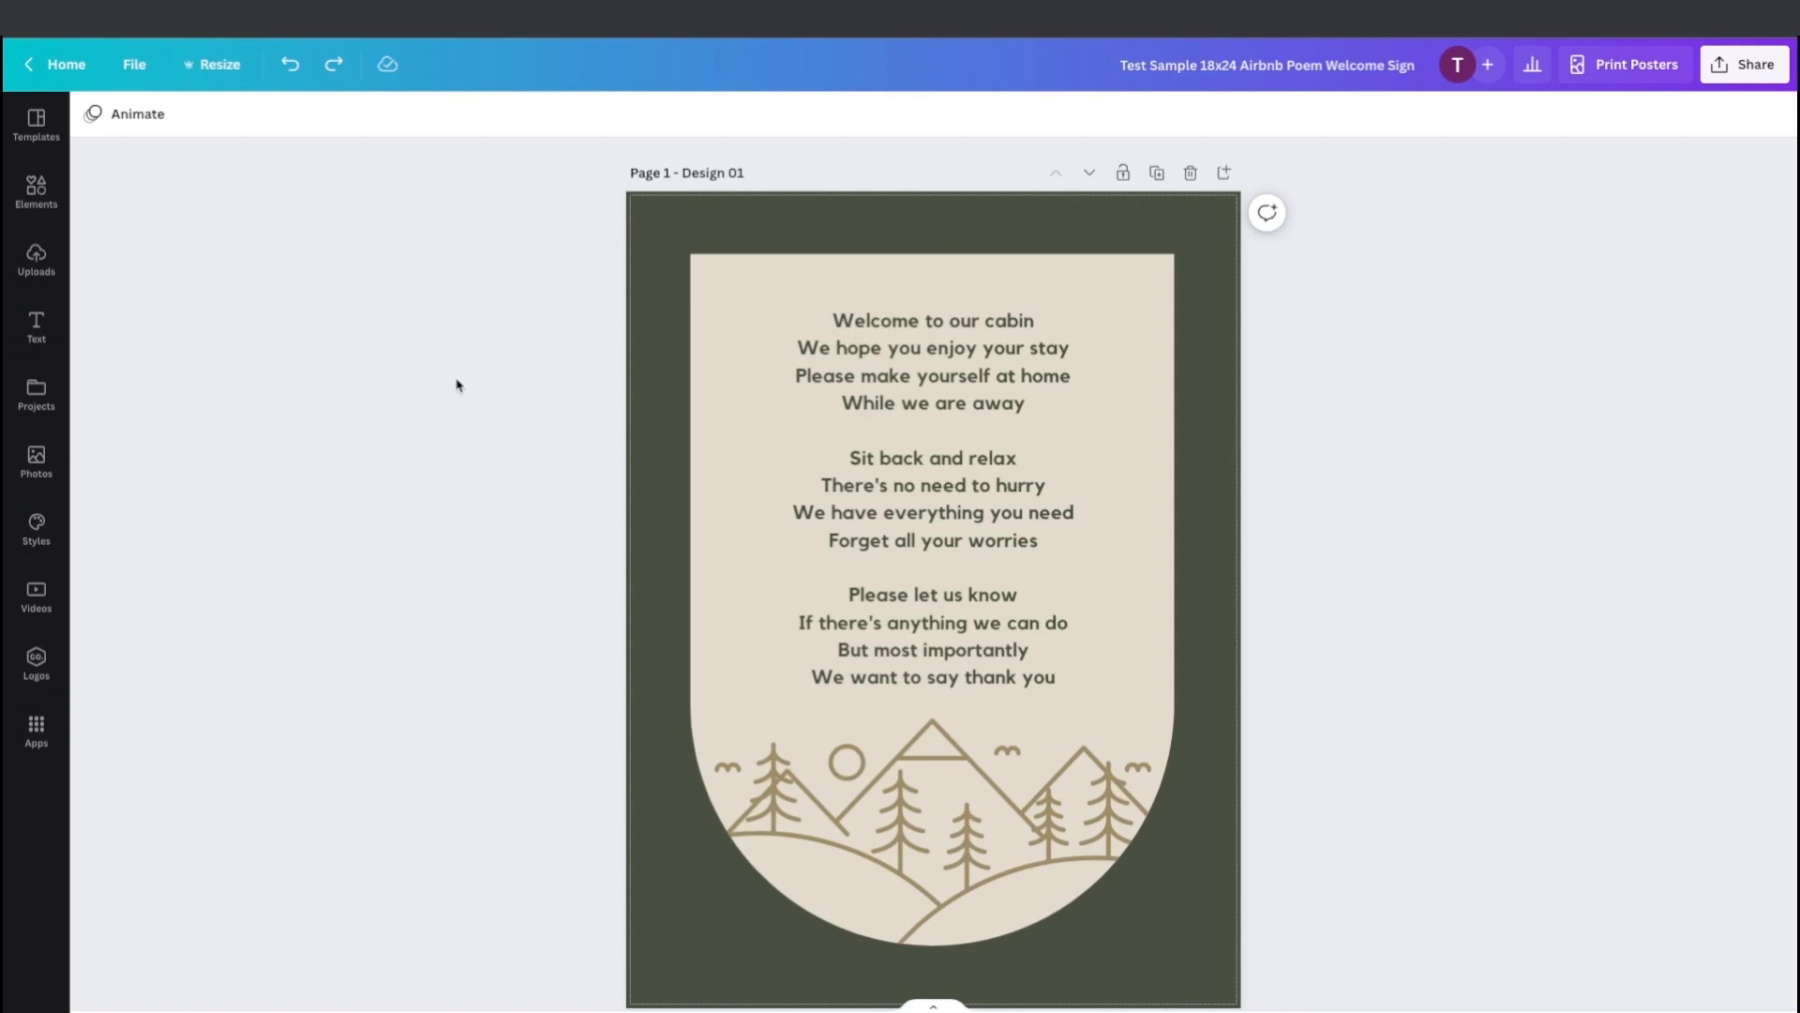
Scroll through all pages of the poem sign design to review each colour variation.
scroll(457, 385, "down", 1)
scroll(457, 386, "down", 7)
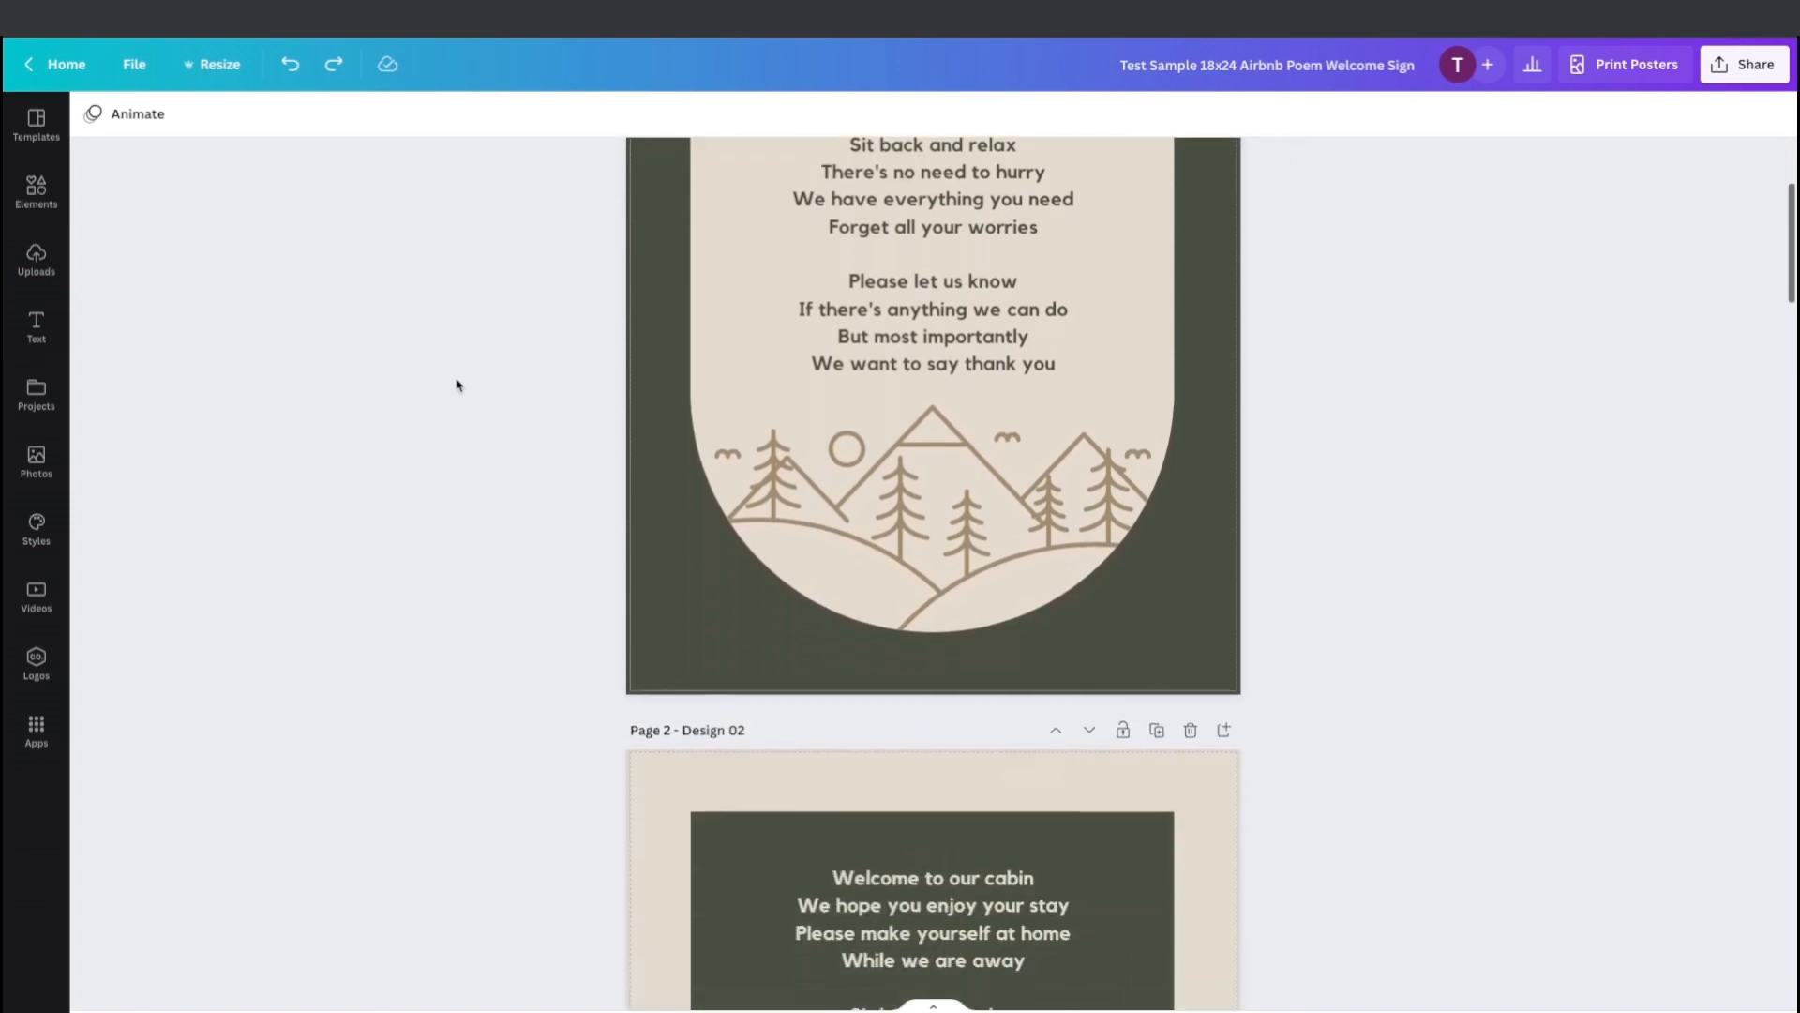
scroll(457, 386, "down", 7)
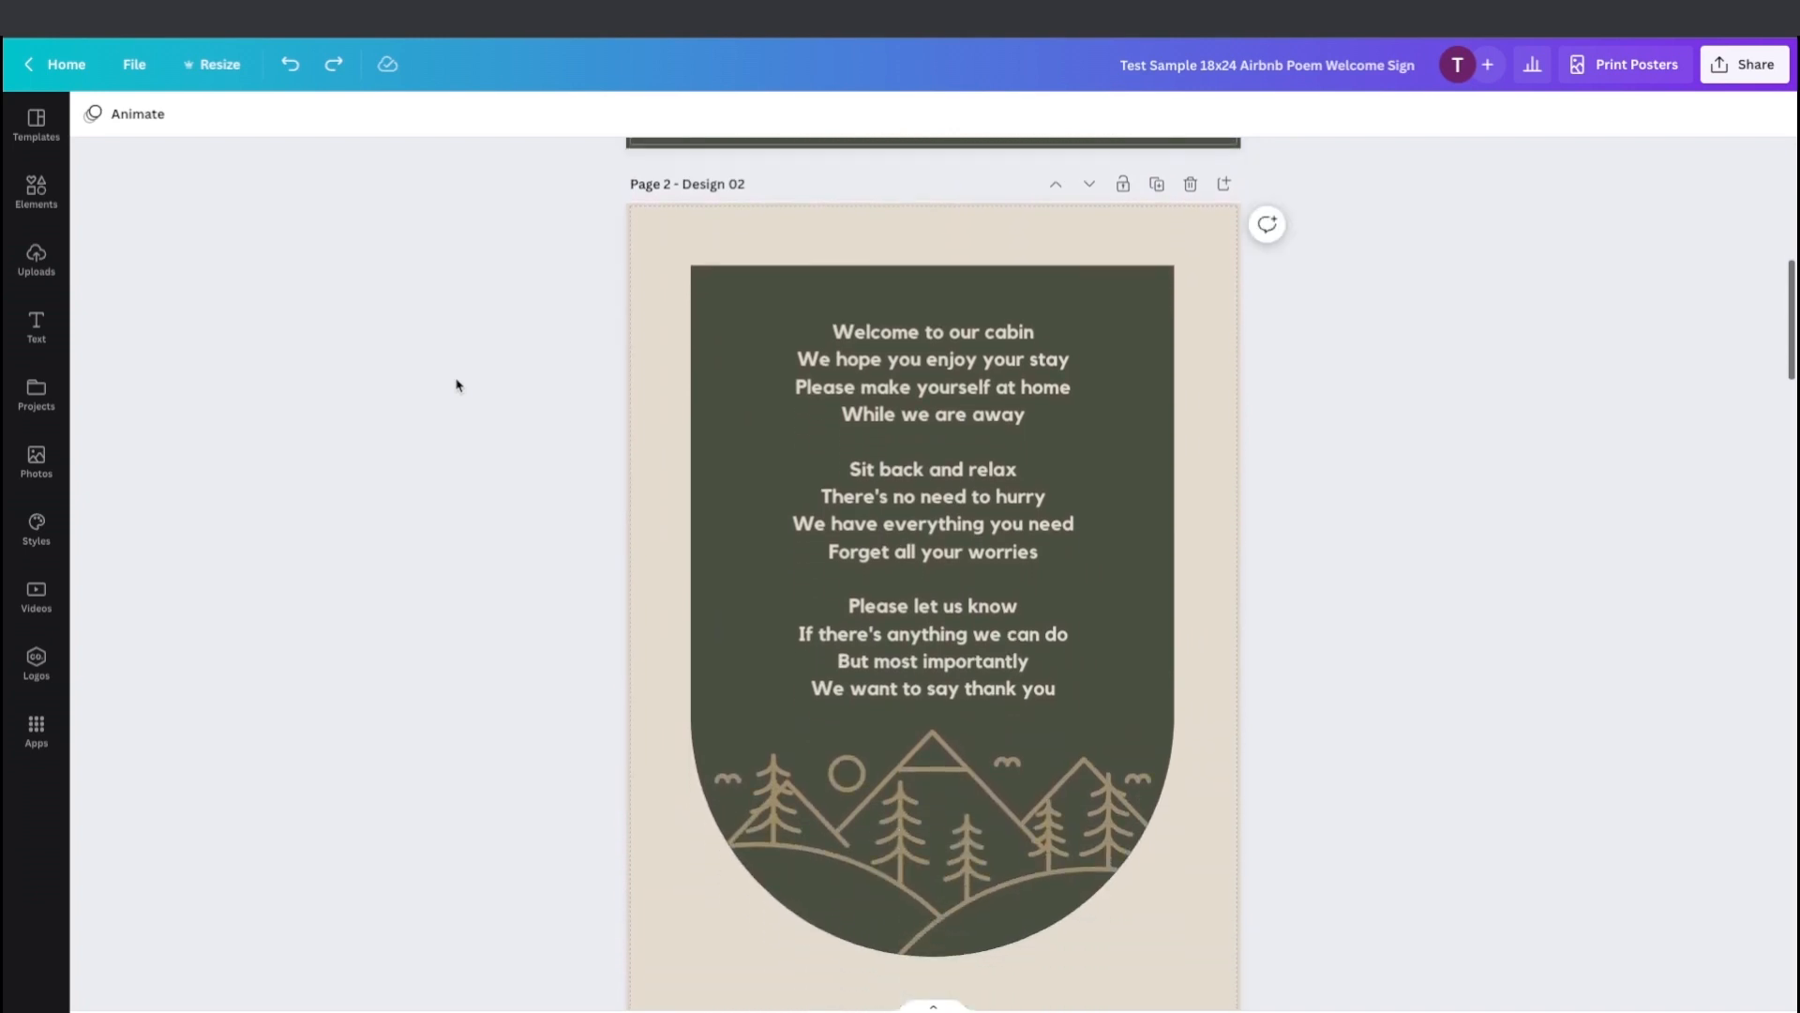
scroll(456, 386, "down", 9)
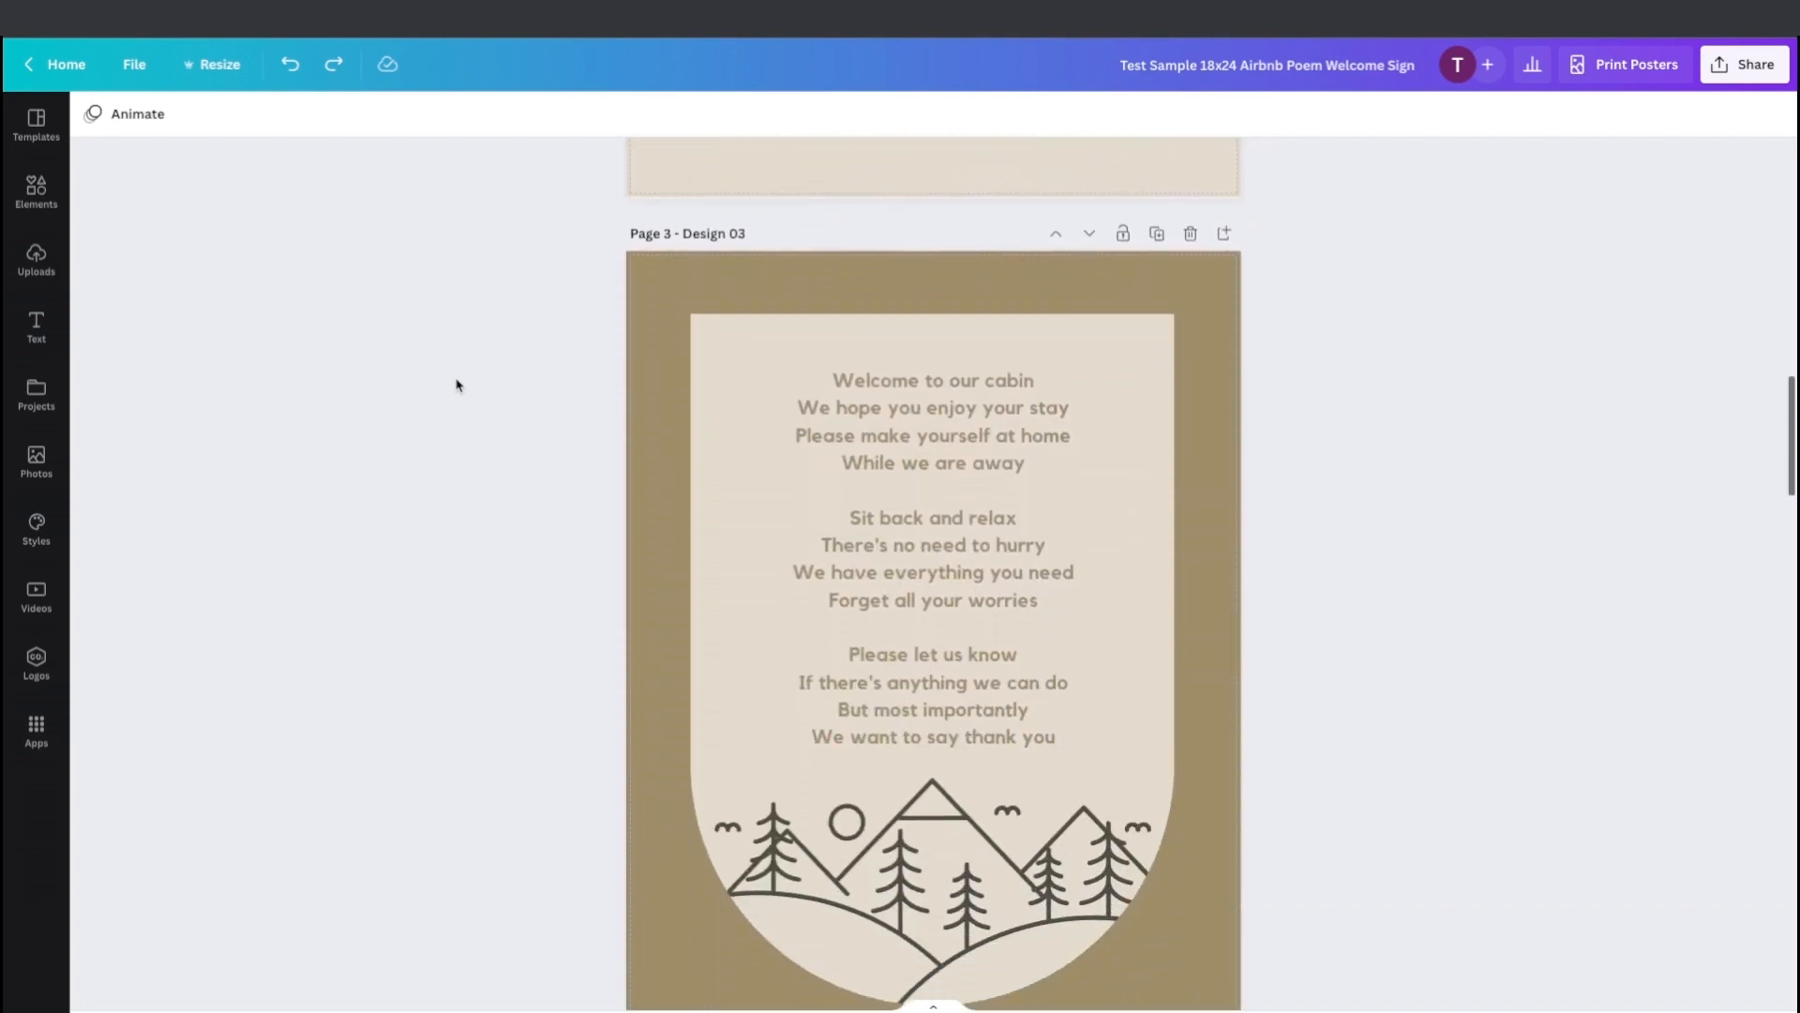
scroll(457, 385, "down", 13)
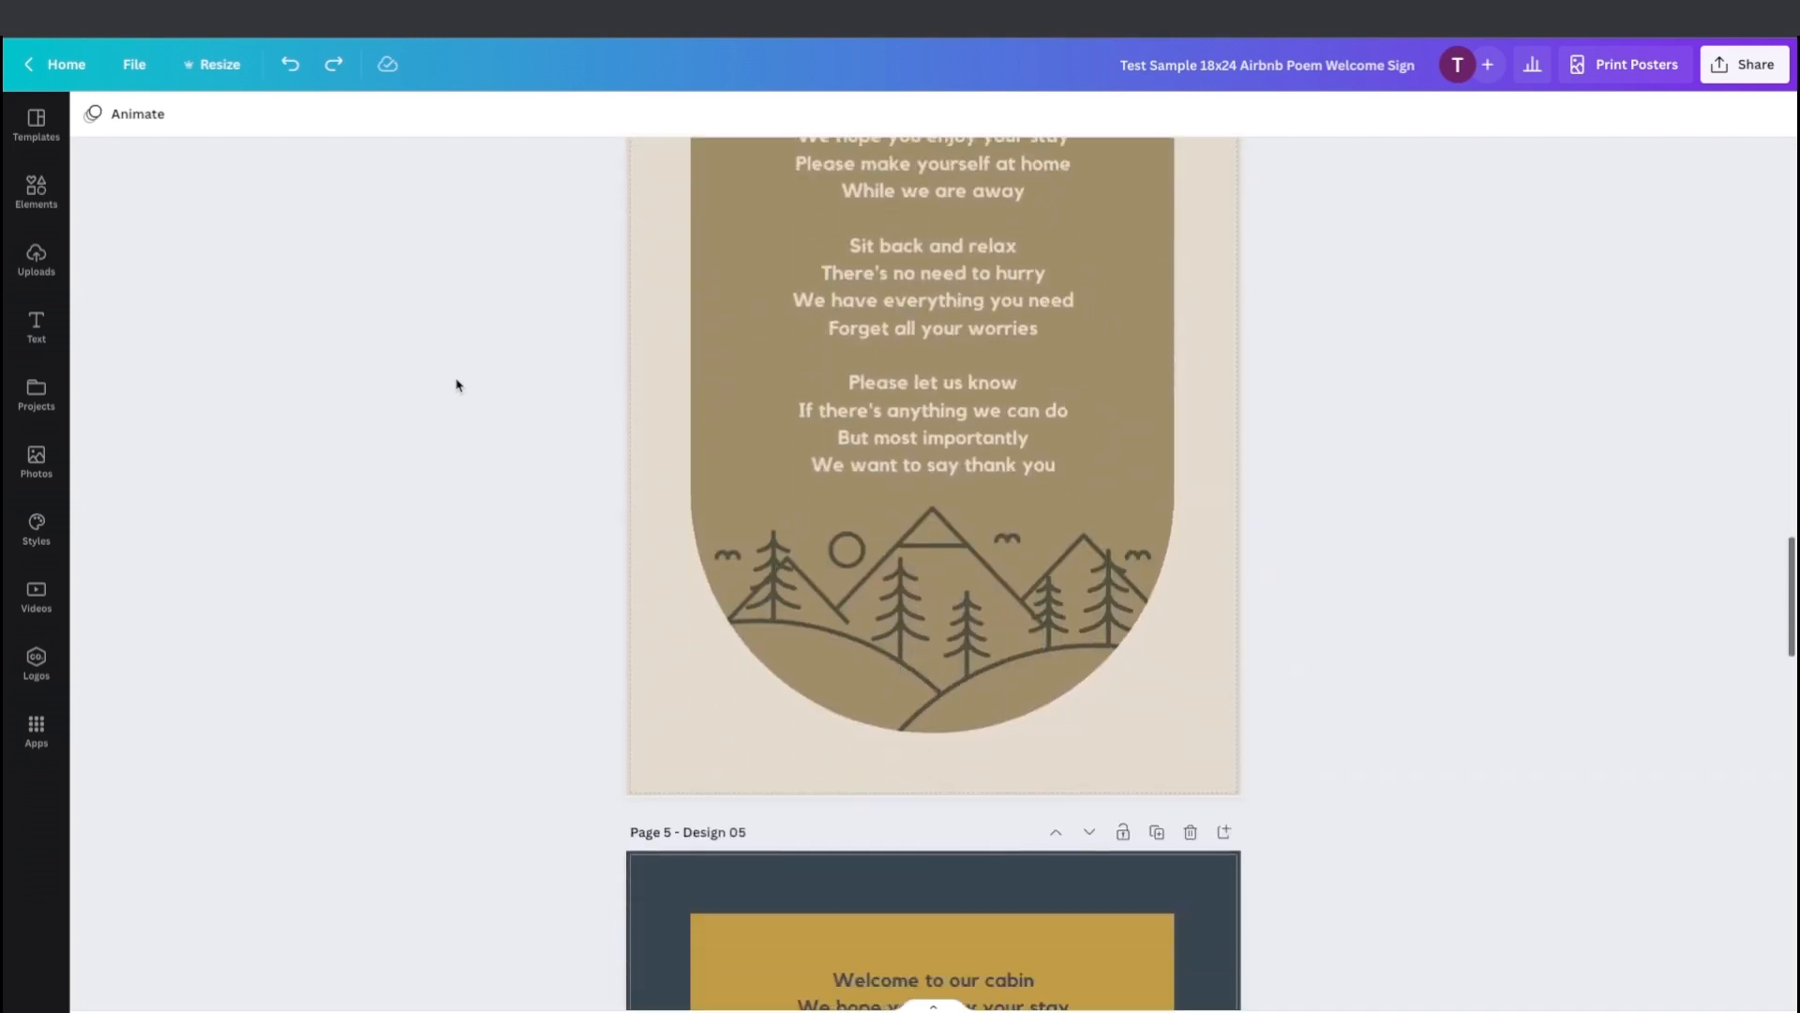
scroll(457, 385, "down", 11)
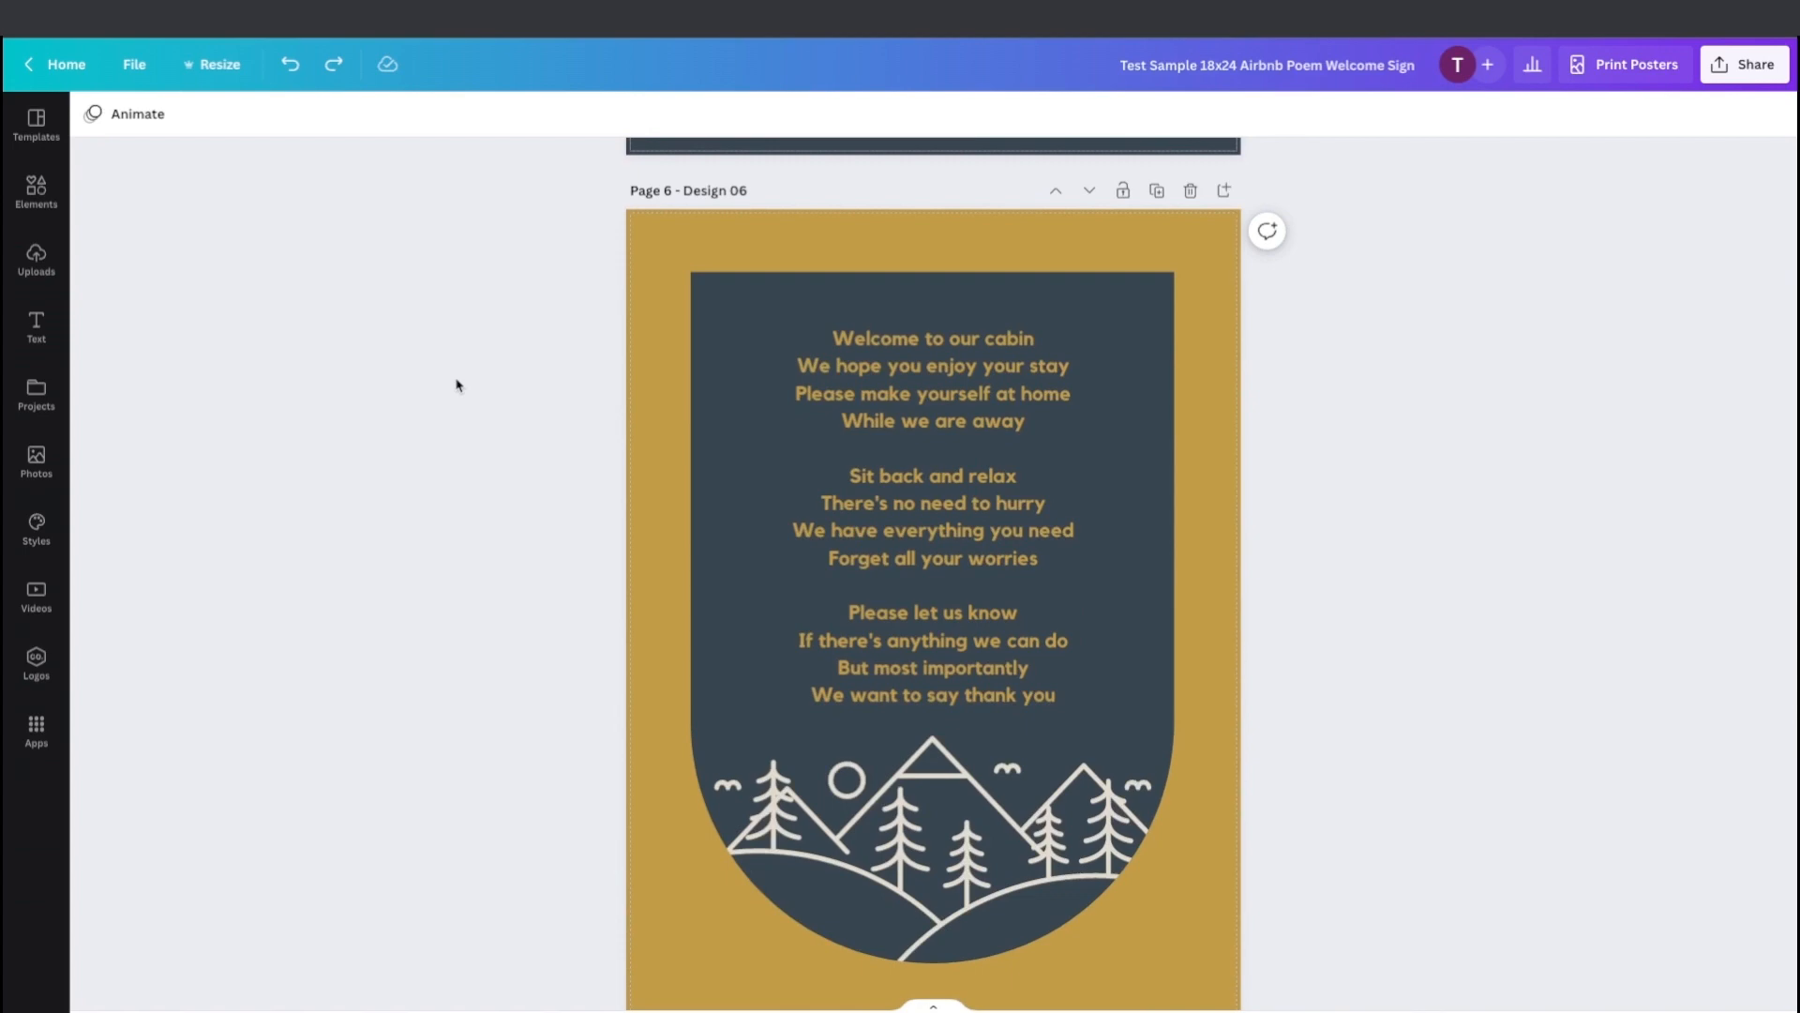
scroll(456, 385, "up", 7)
scroll(457, 385, "down", 12)
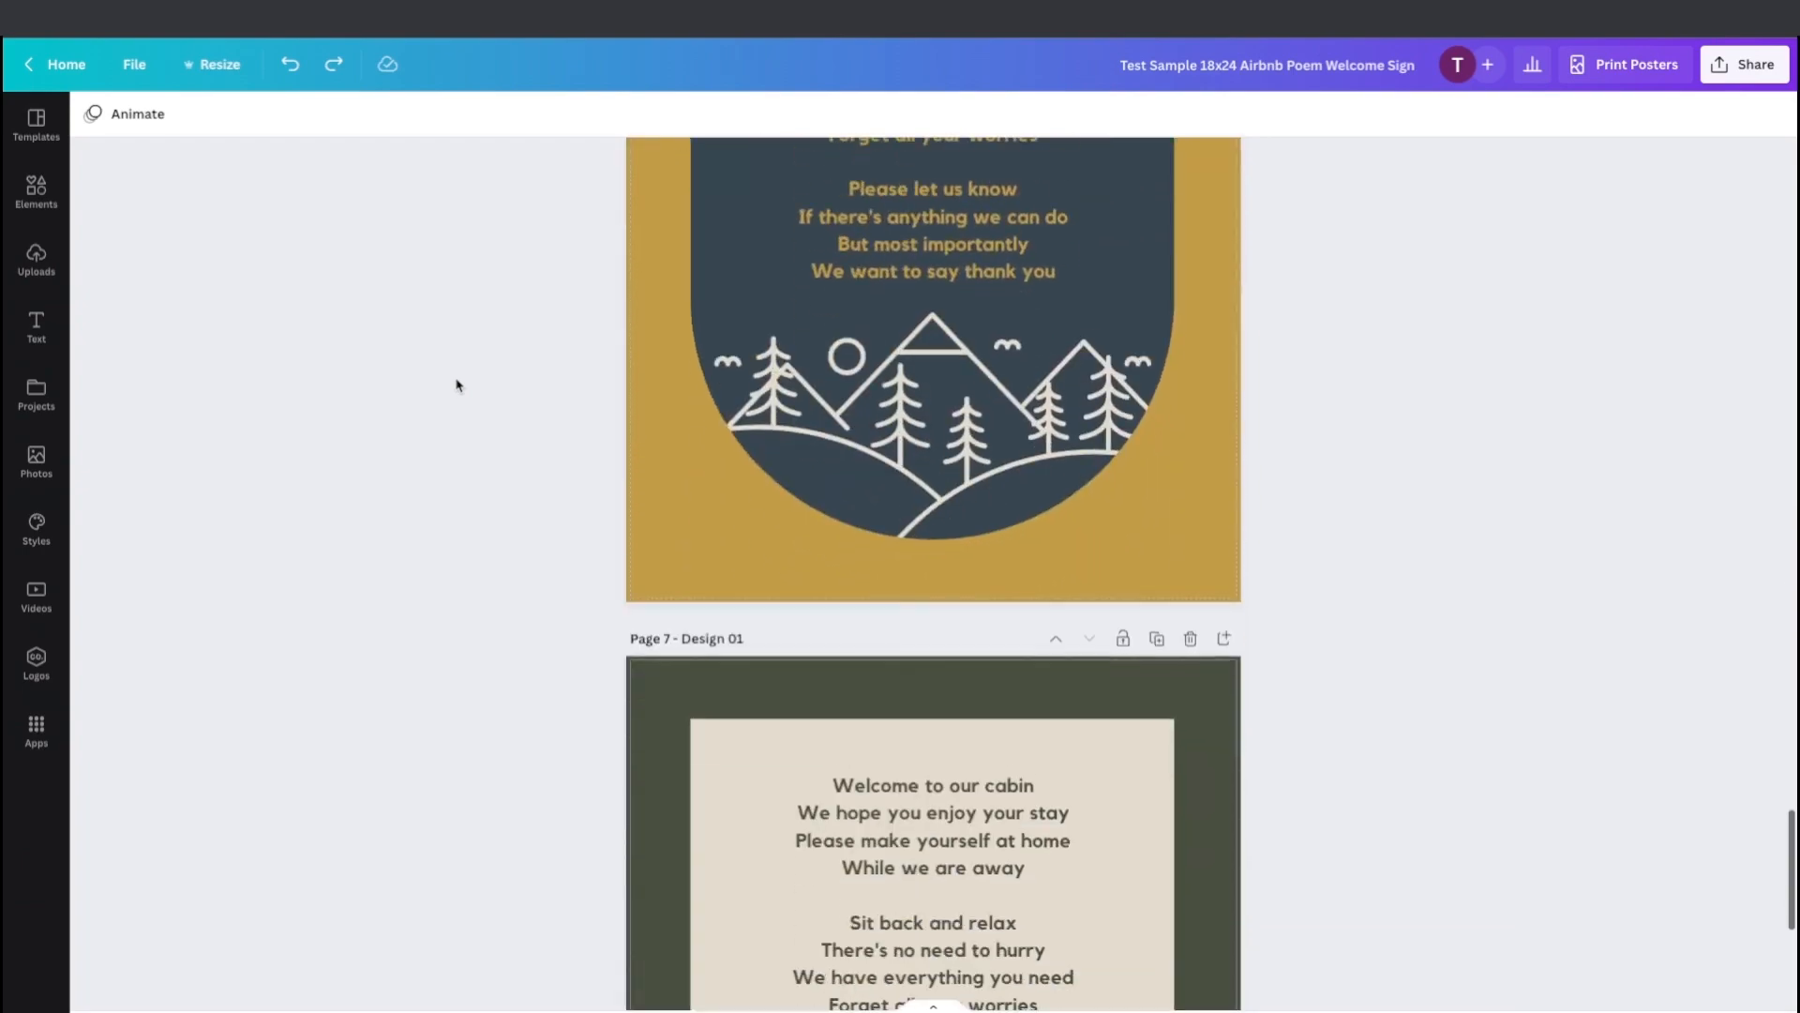
scroll(456, 386, "down", 5)
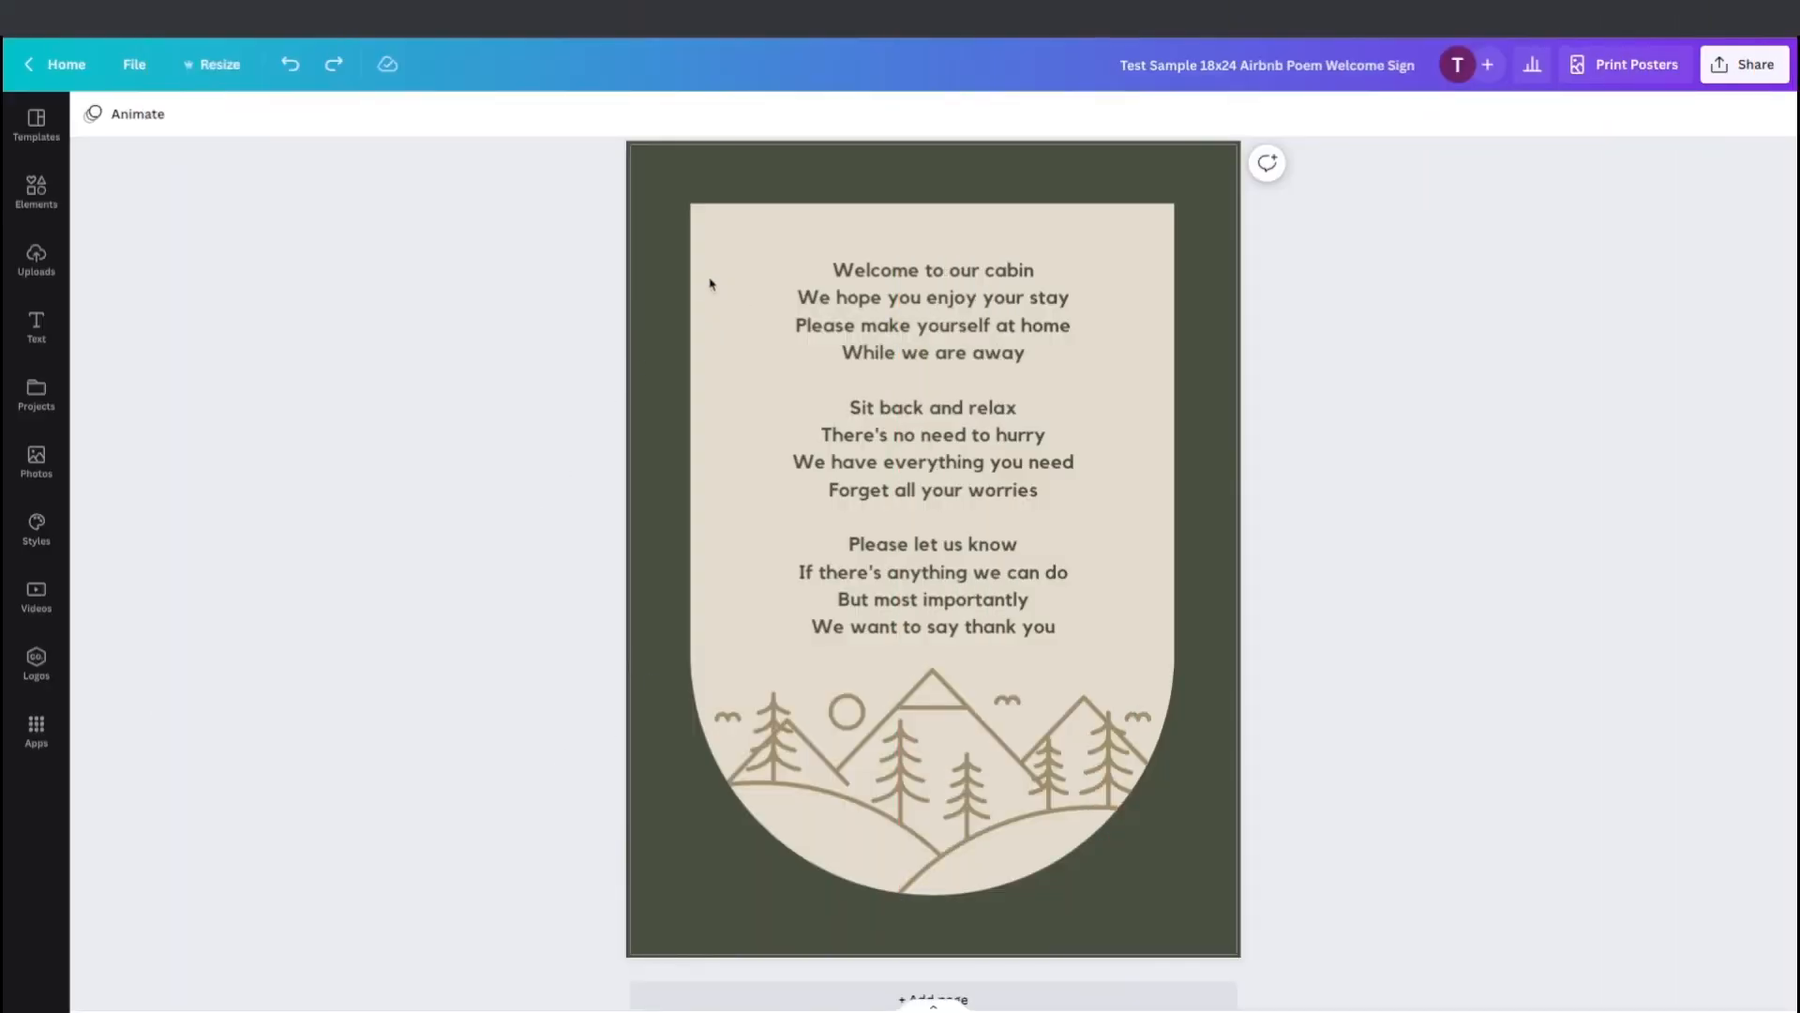
Change the last page's background colour to the light beige document colour.
left_click(665, 333)
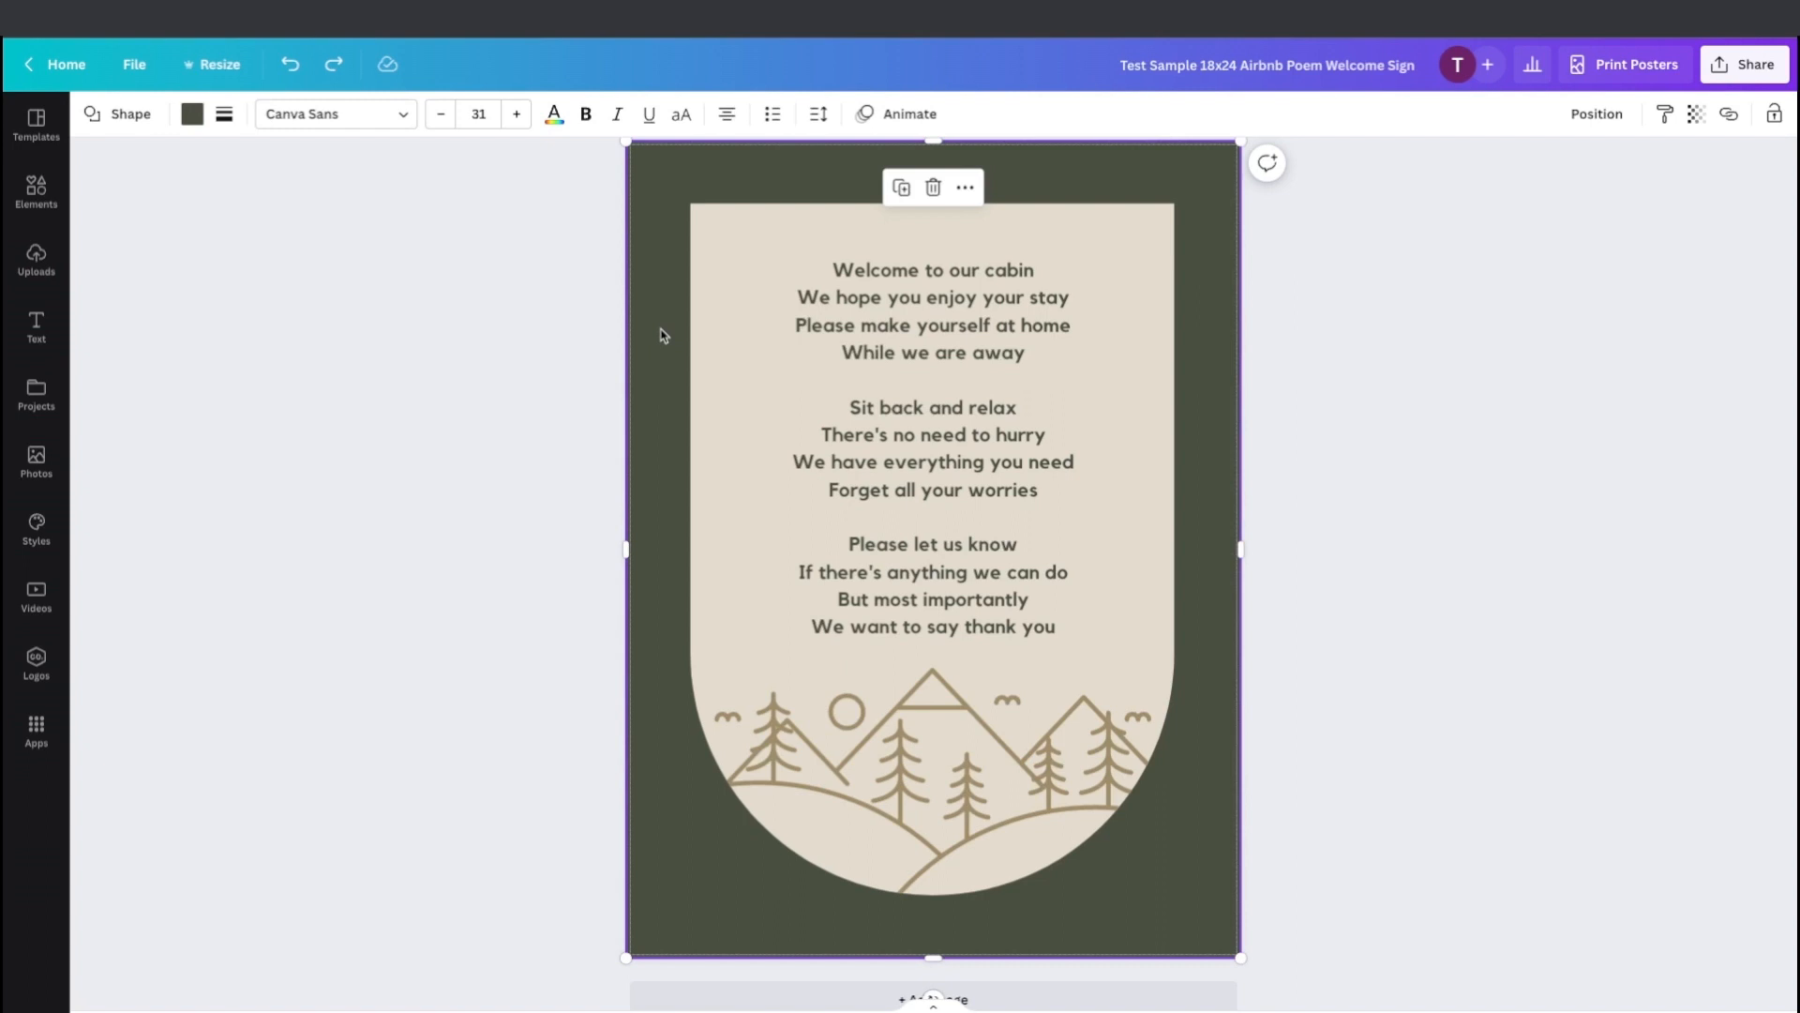
left_click(192, 116)
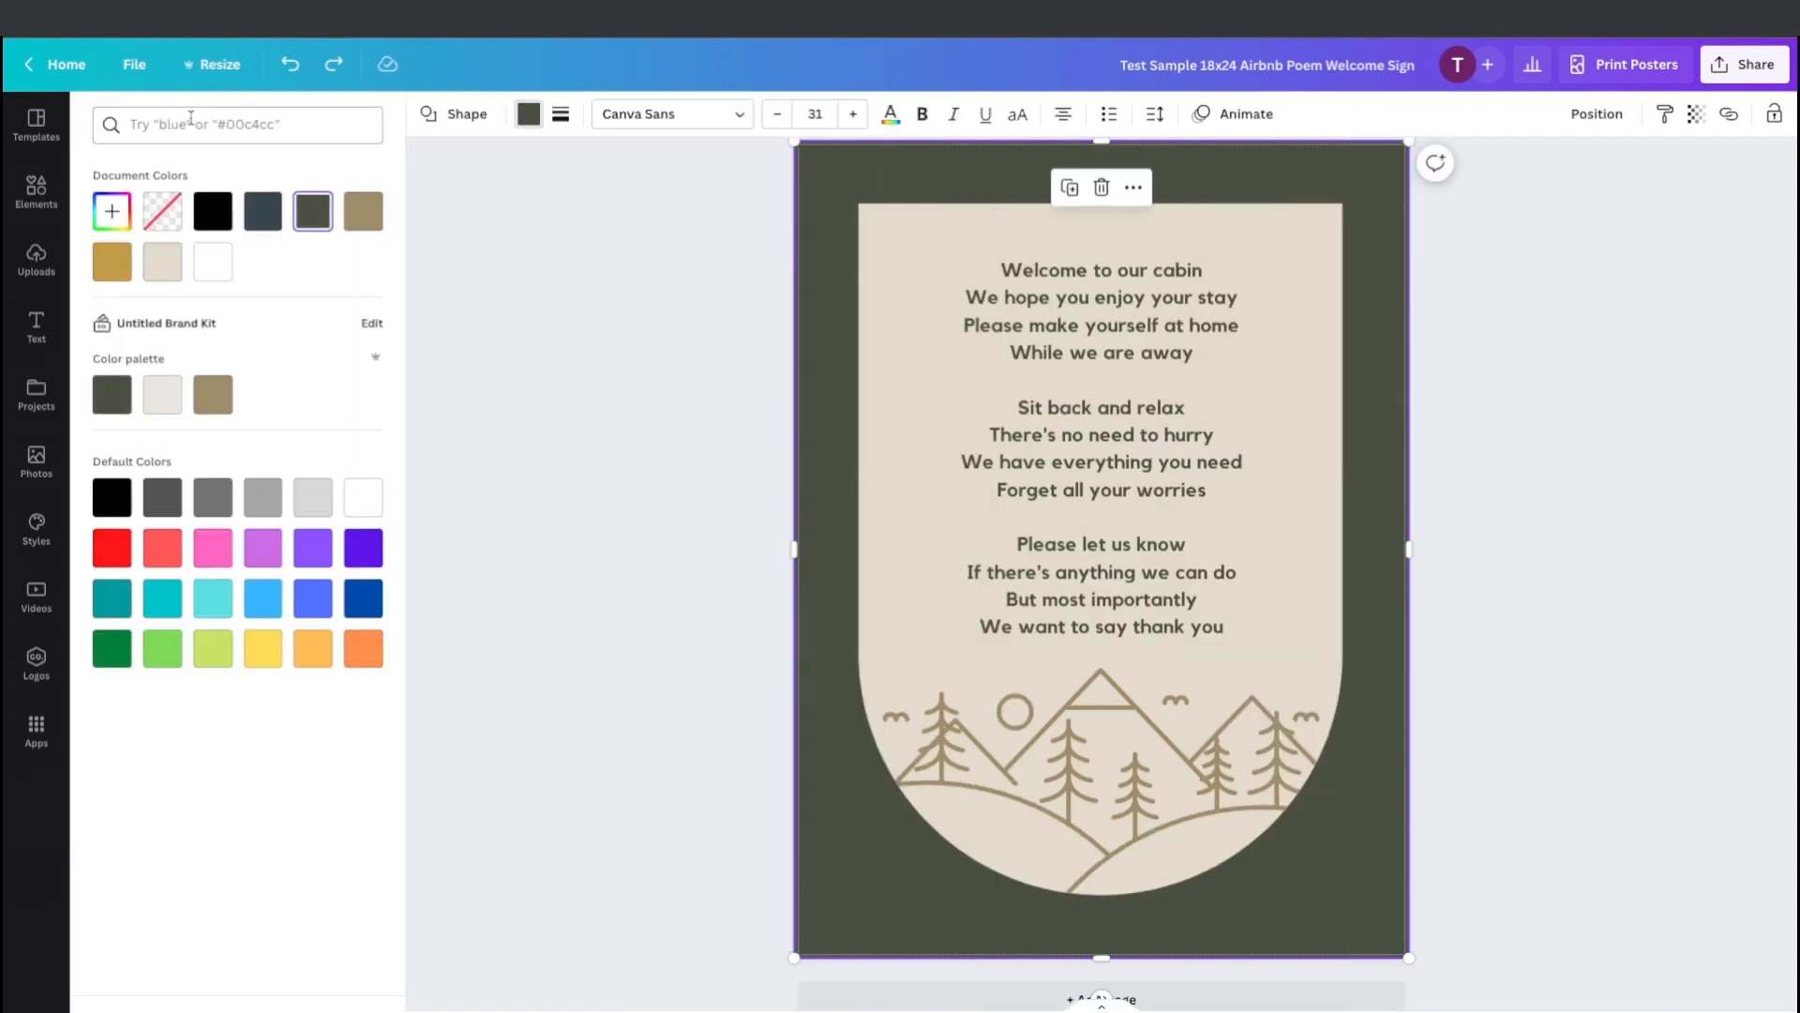
left_click(112, 213)
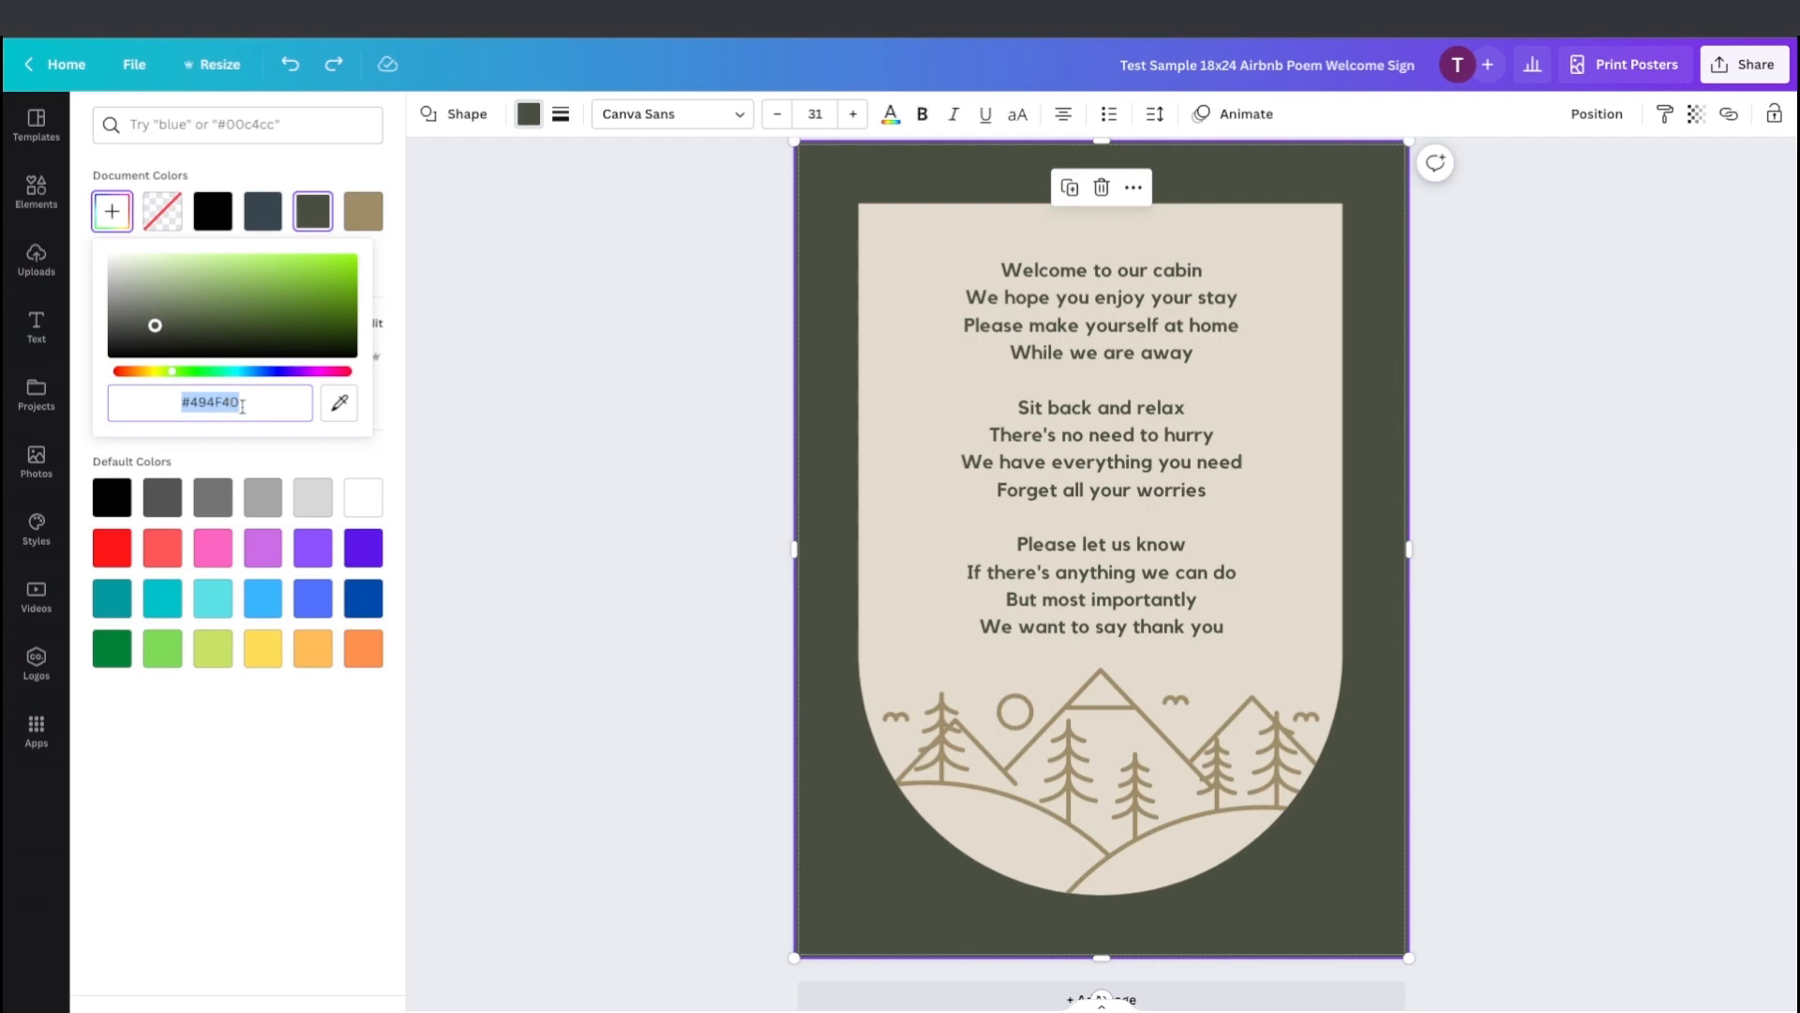
left_click(120, 215)
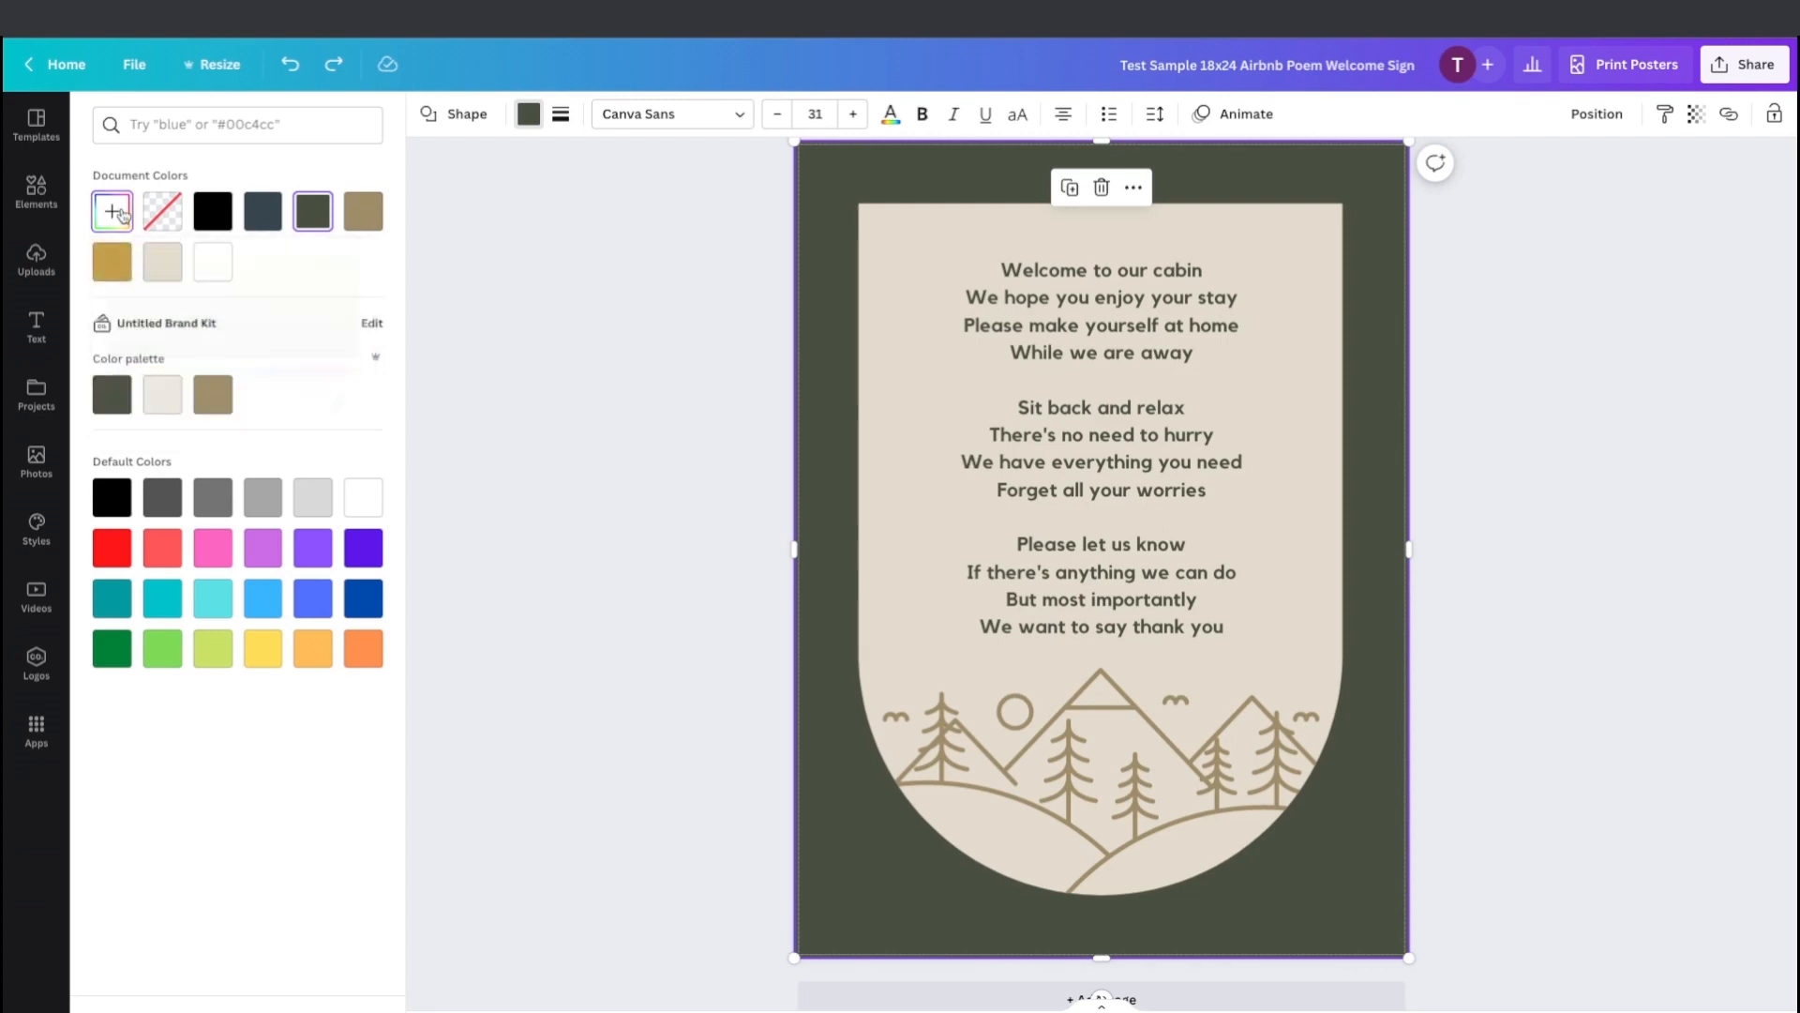
left_click(157, 267)
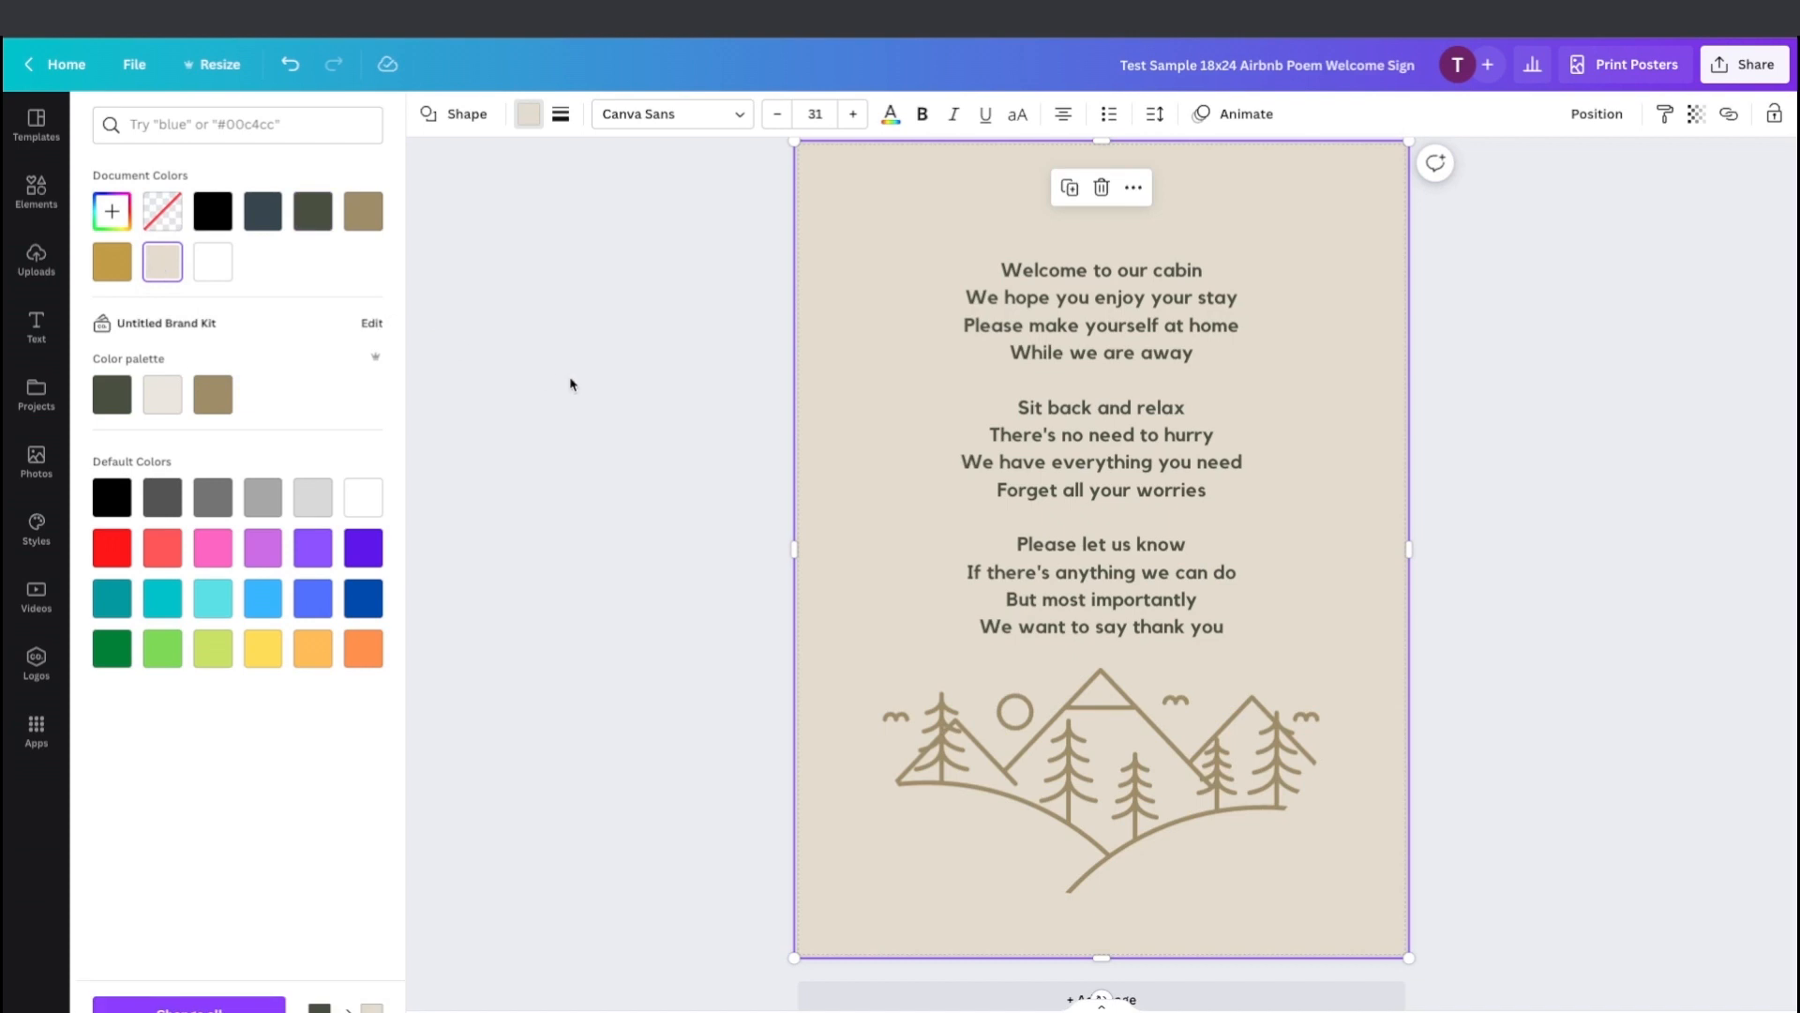
left_click(571, 384)
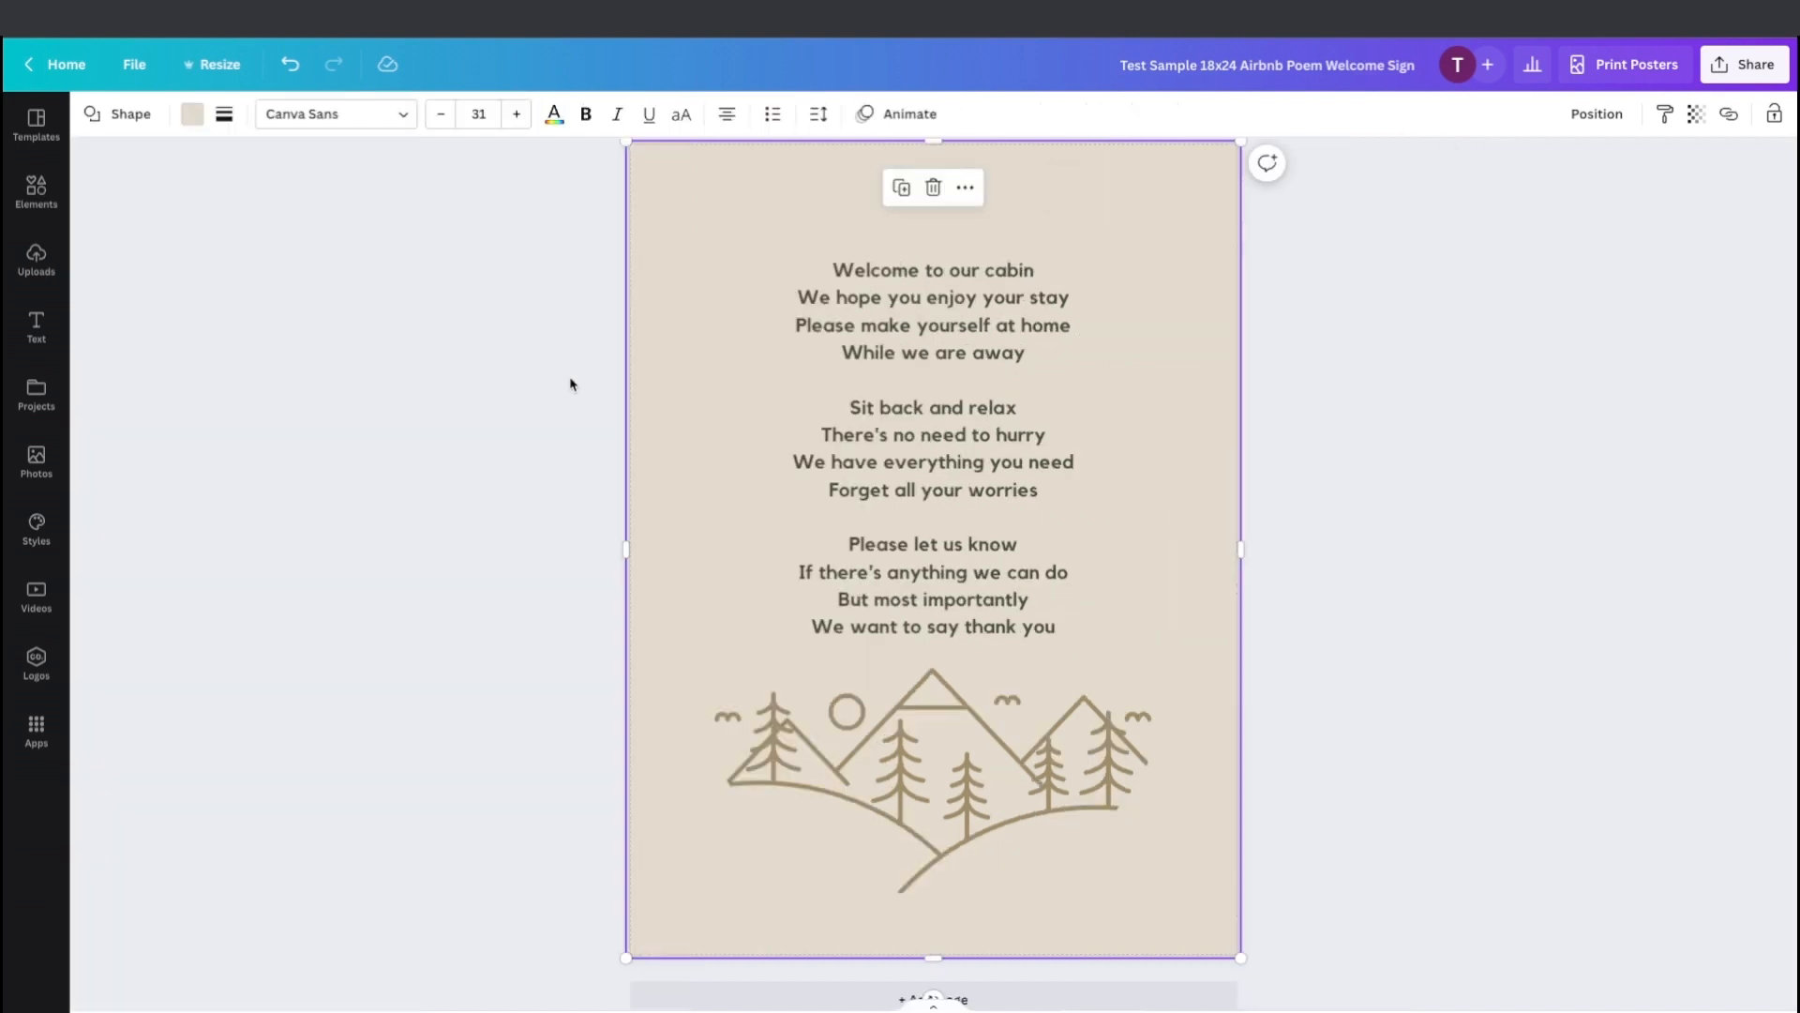
Recolour the arch graphic's fill to tan and its mountain line art to dark green.
left_click(718, 355)
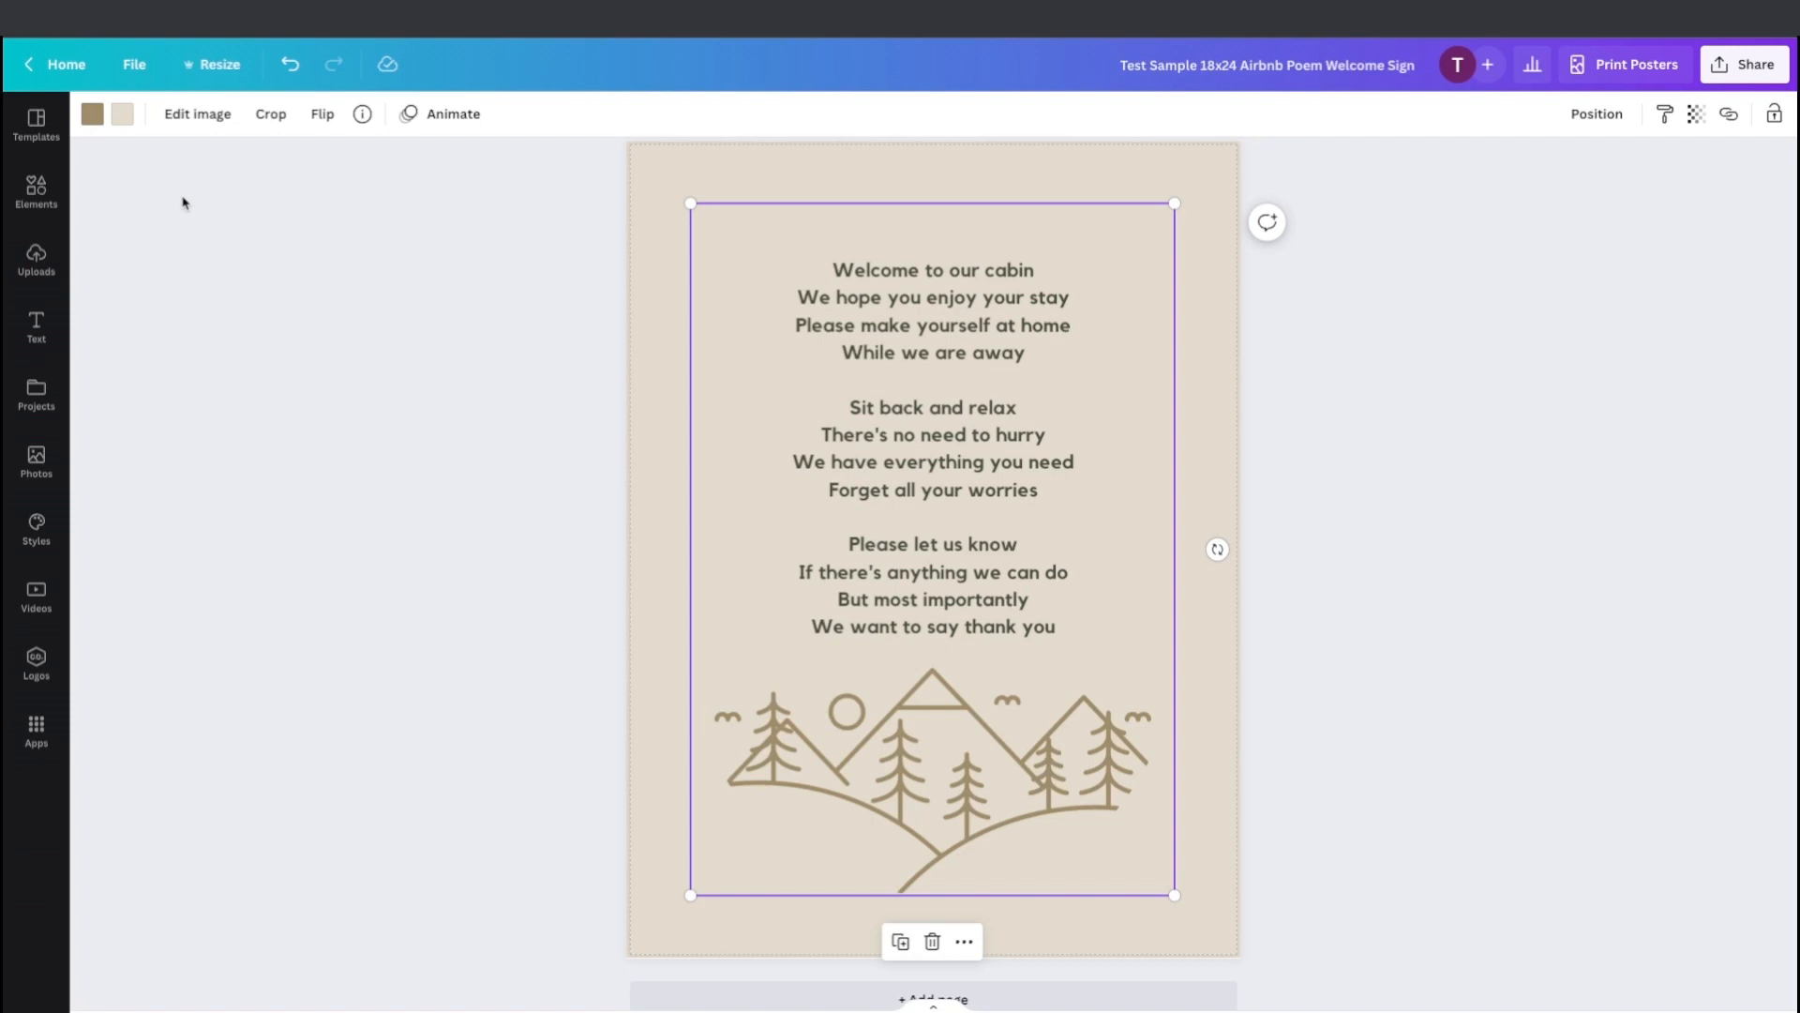
left_click(121, 116)
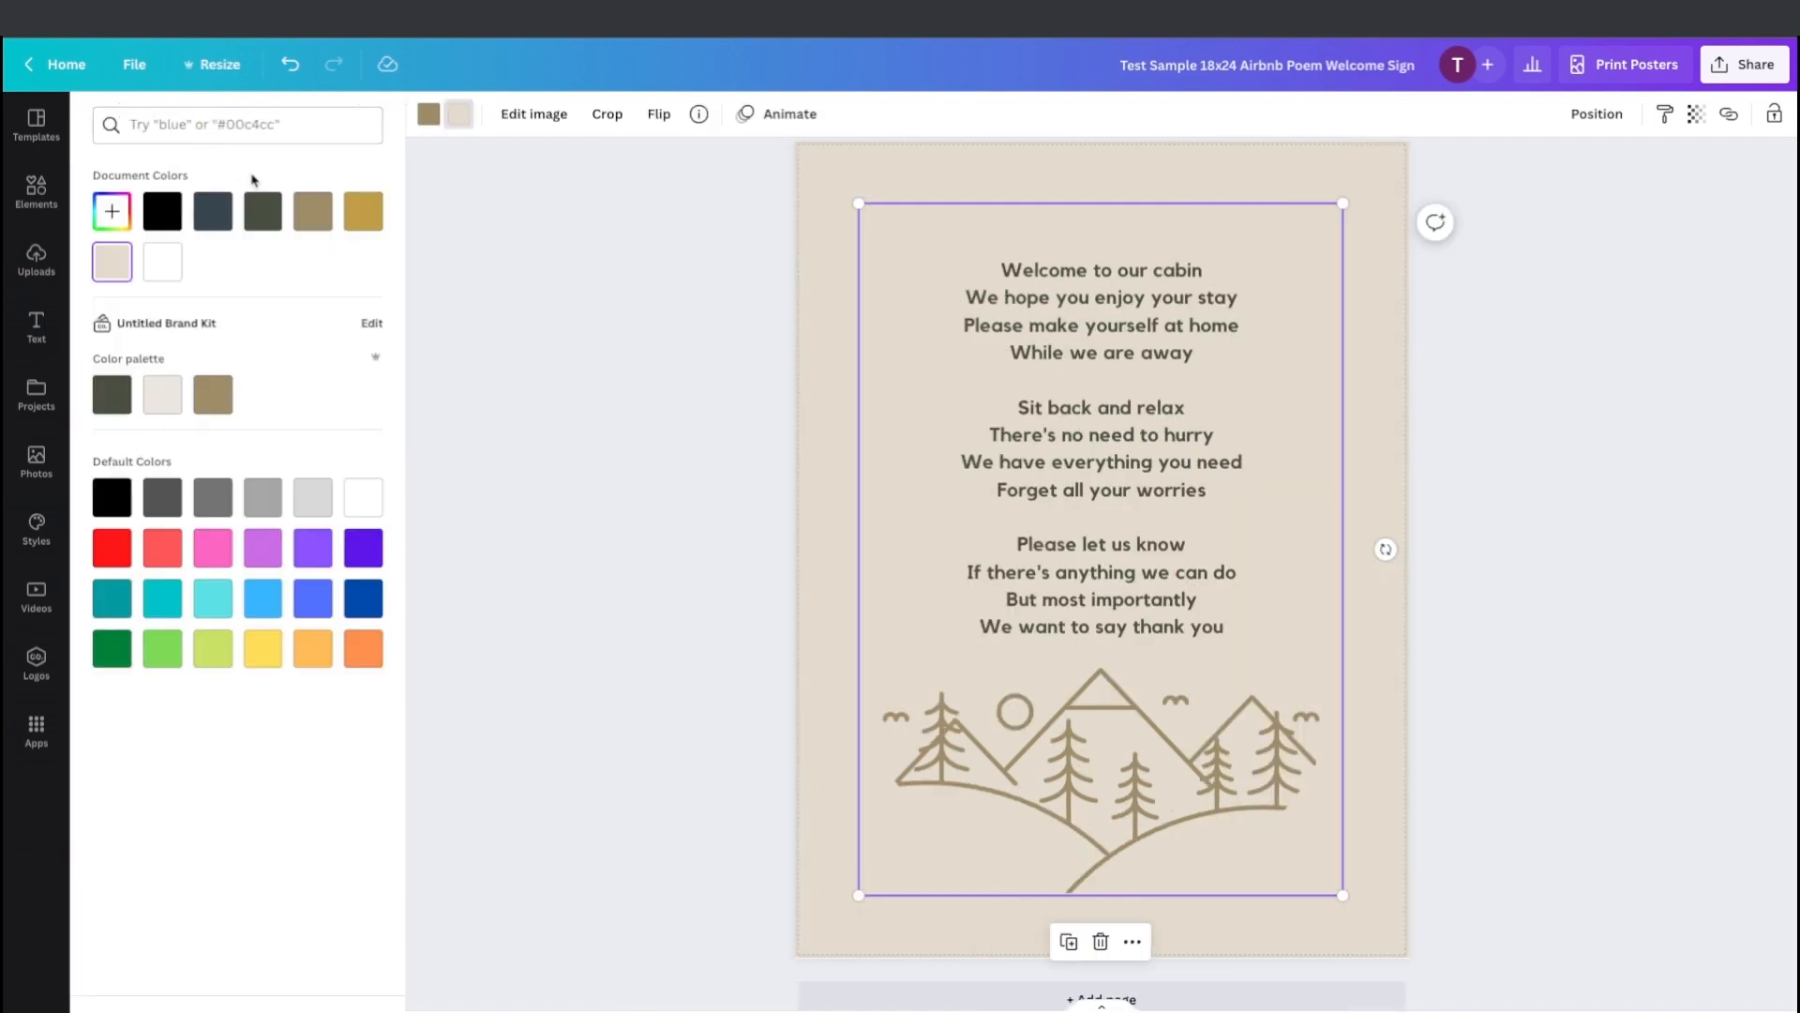
left_click(310, 216)
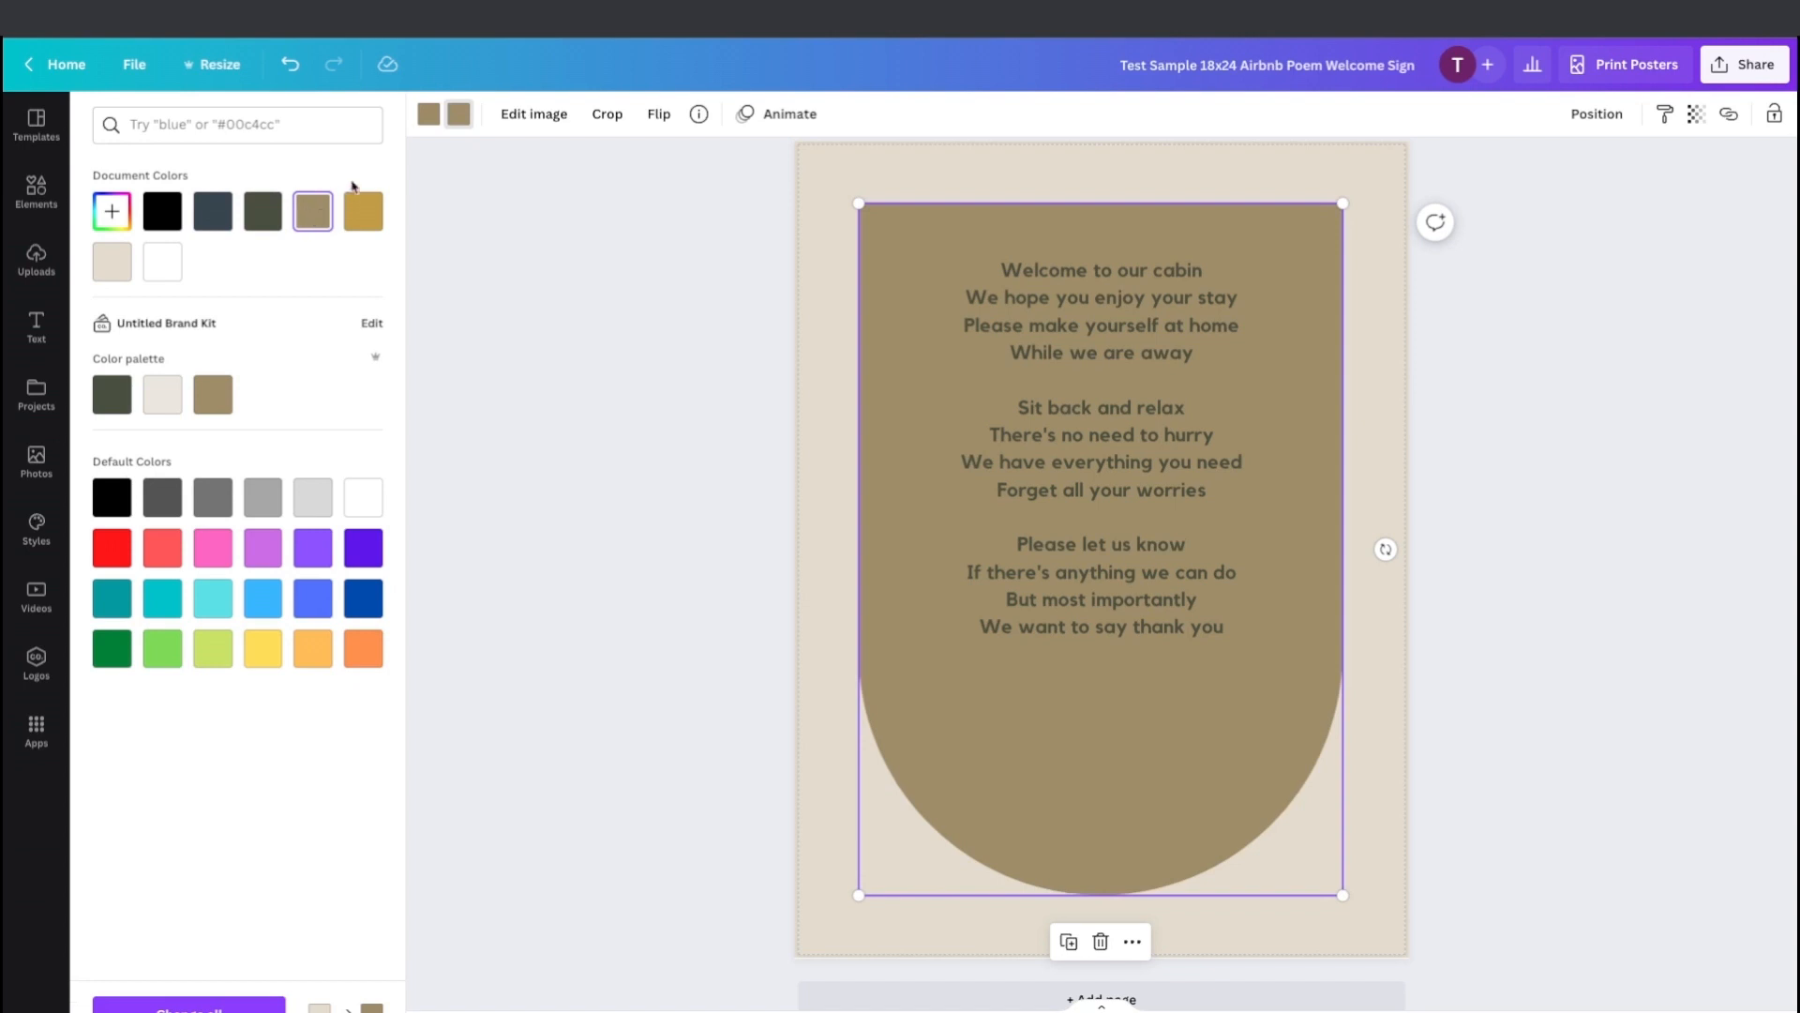
left_click(425, 114)
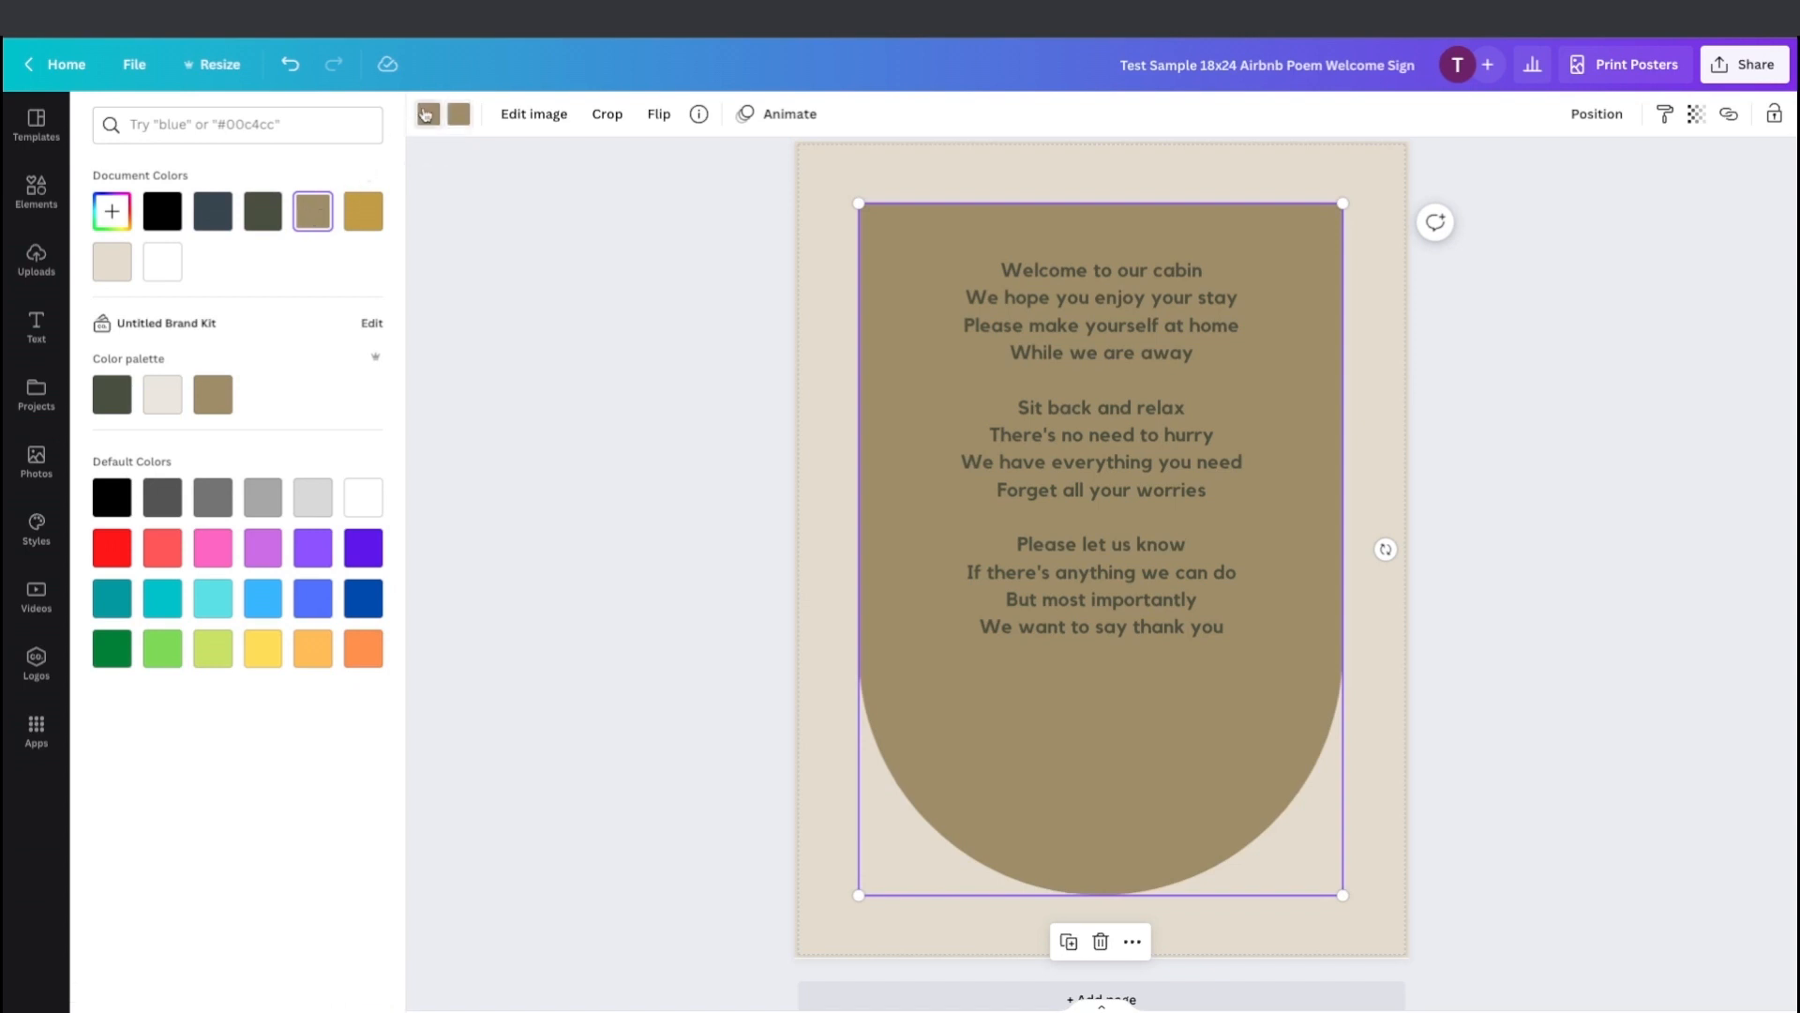
left_click(265, 211)
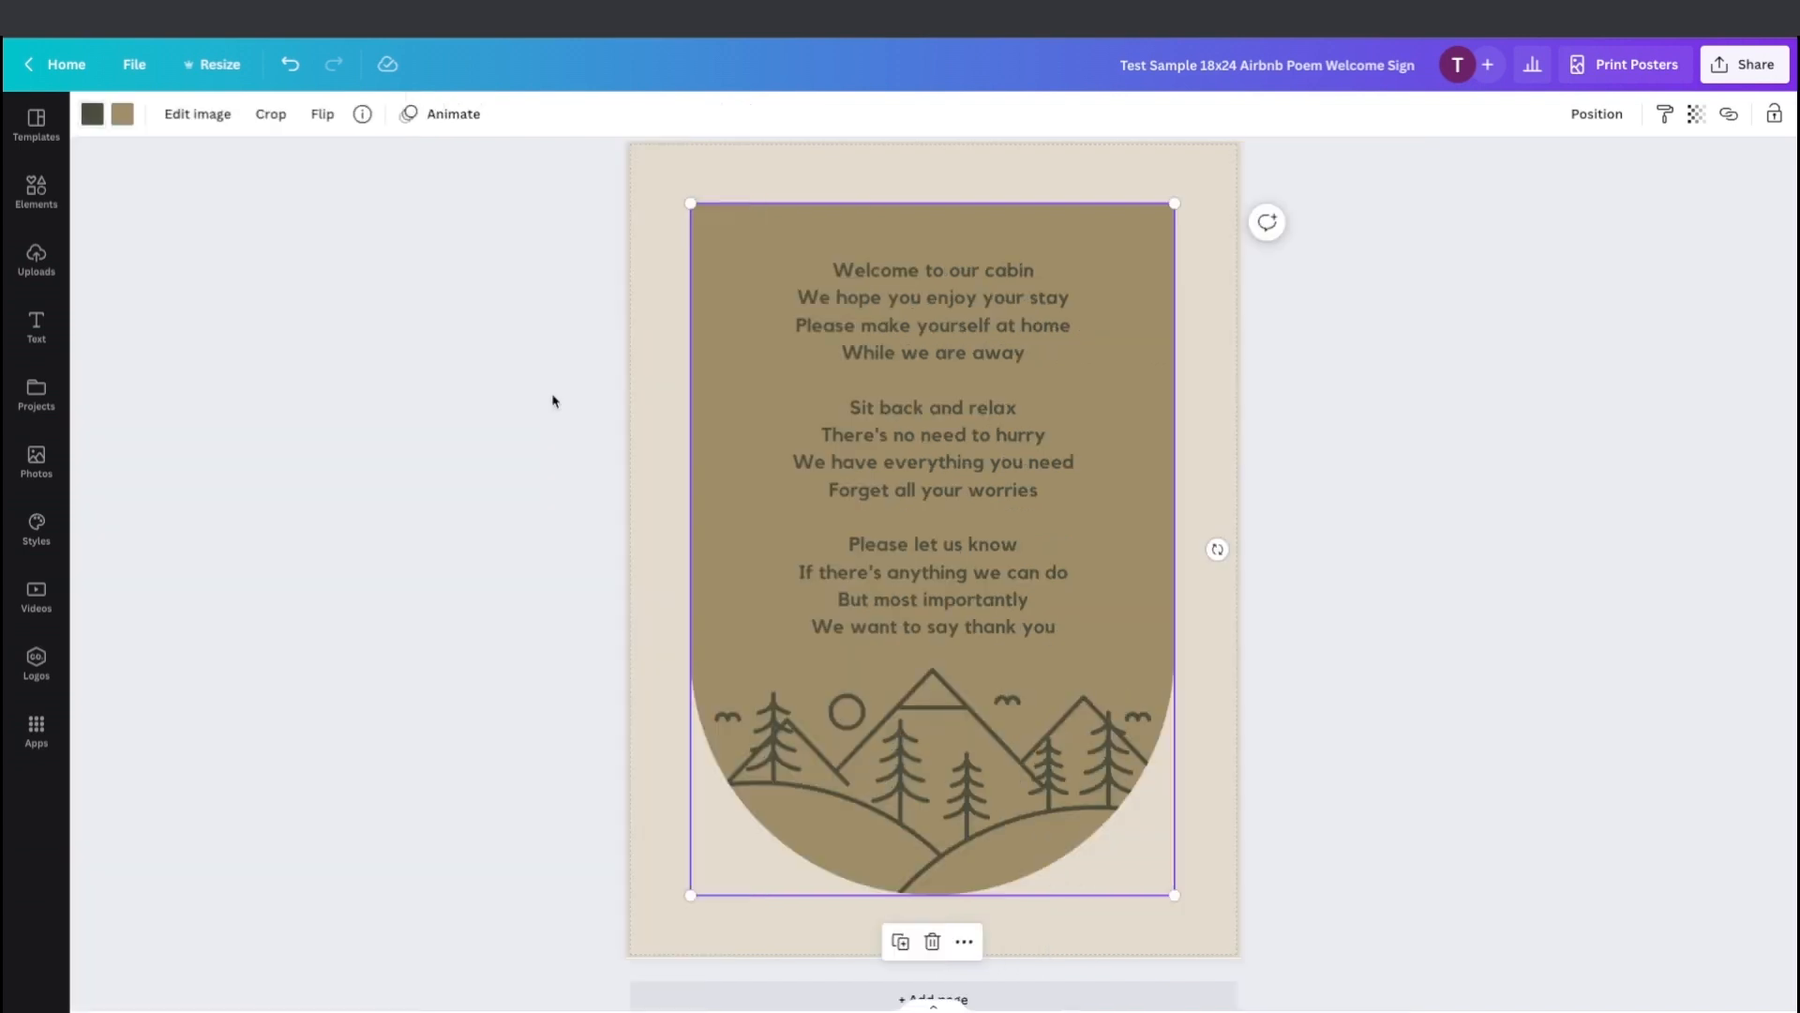
left_click(554, 401)
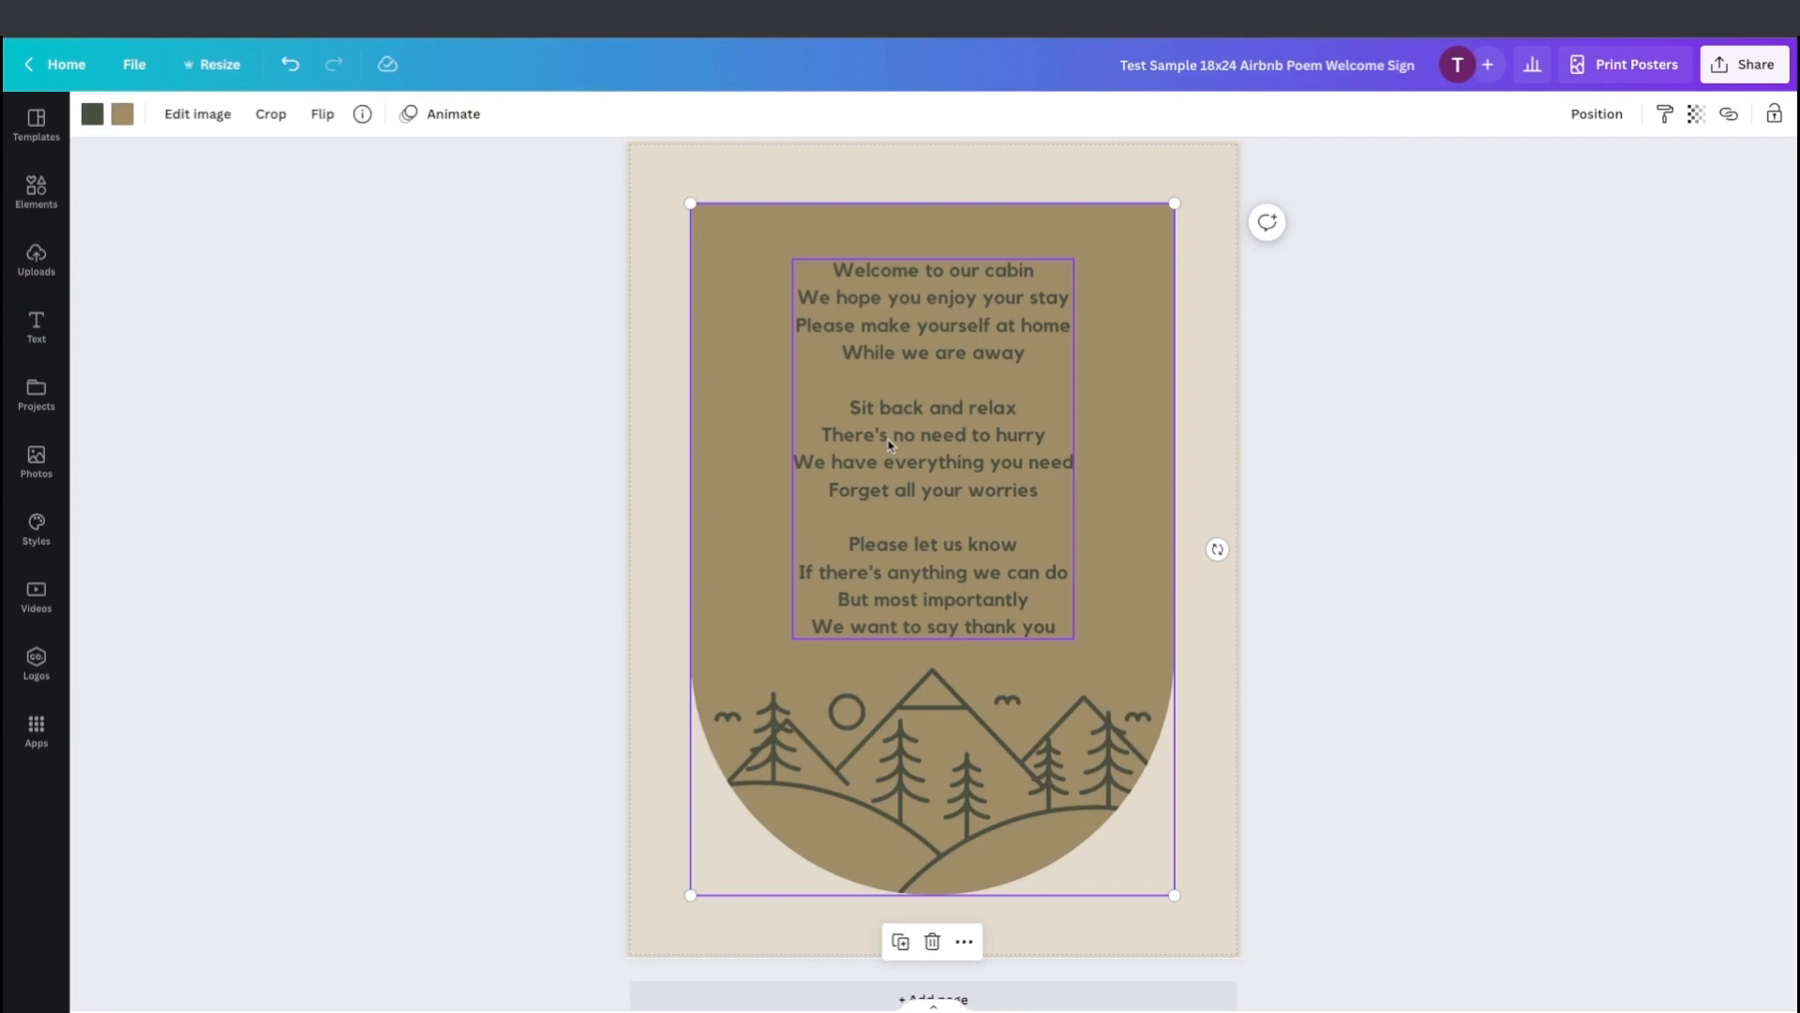
Change the poem text colour to the light beige document colour.
left_click(890, 446)
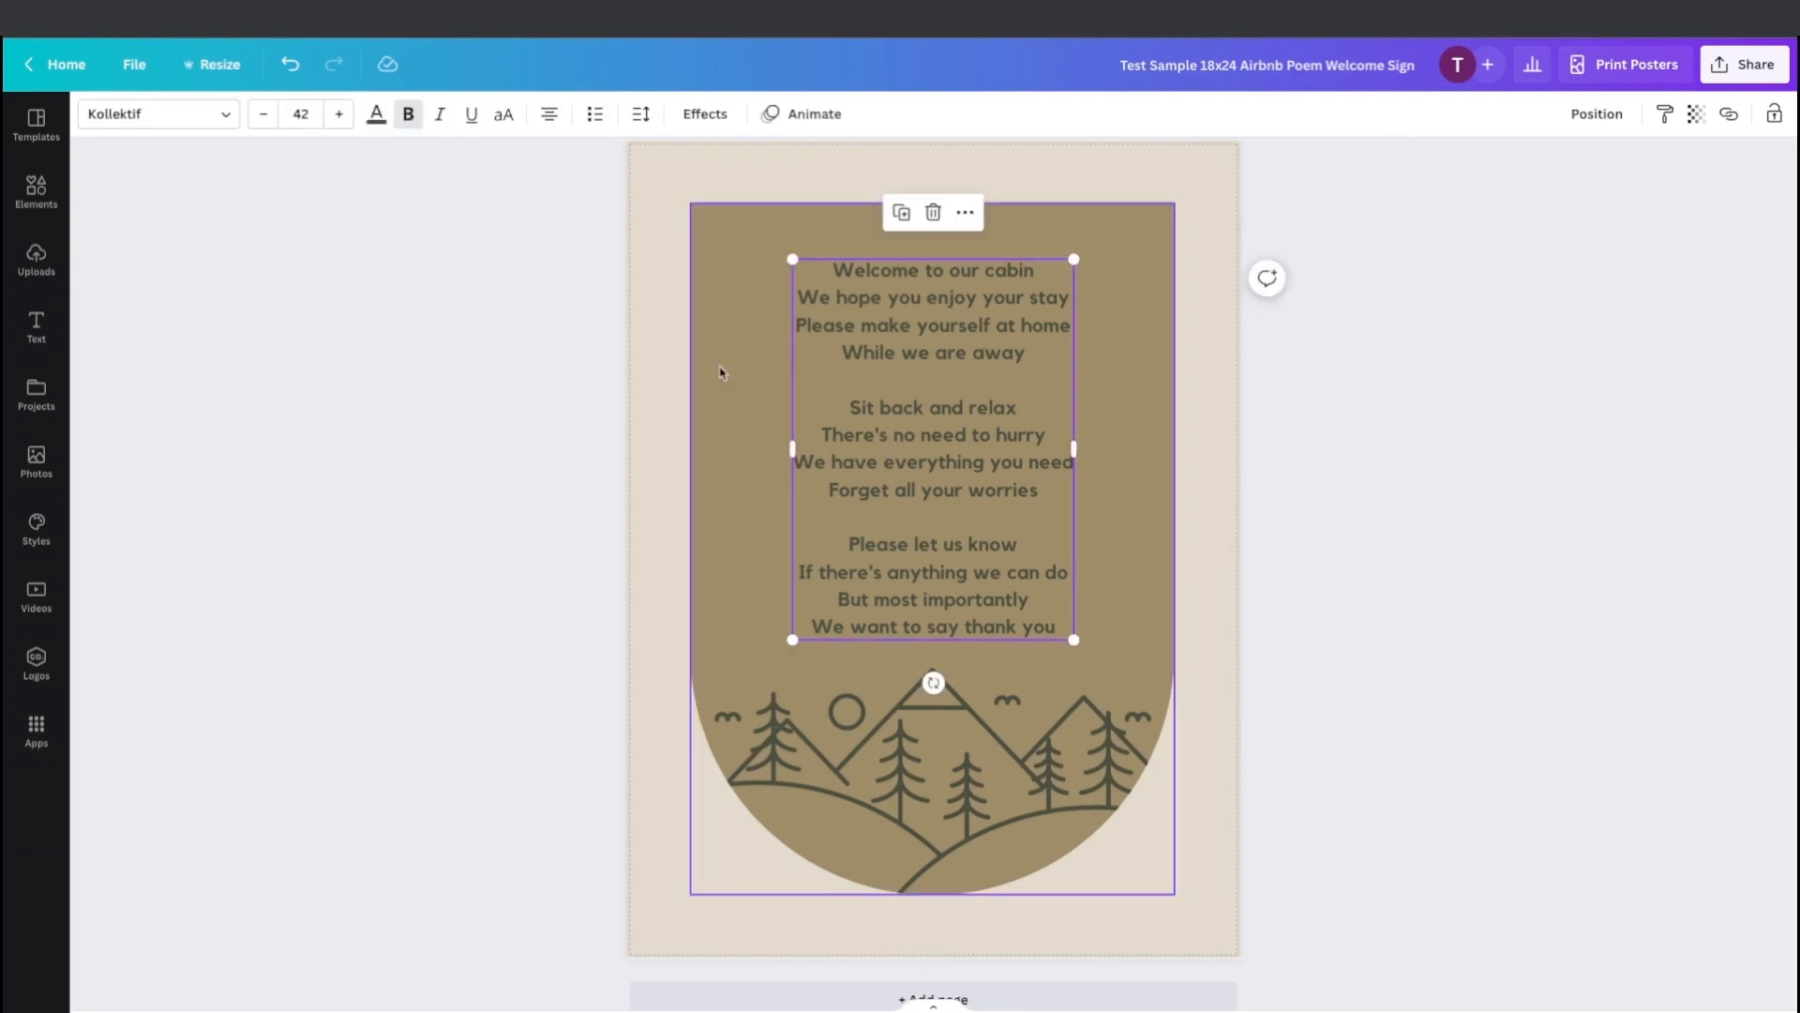
left_click(376, 117)
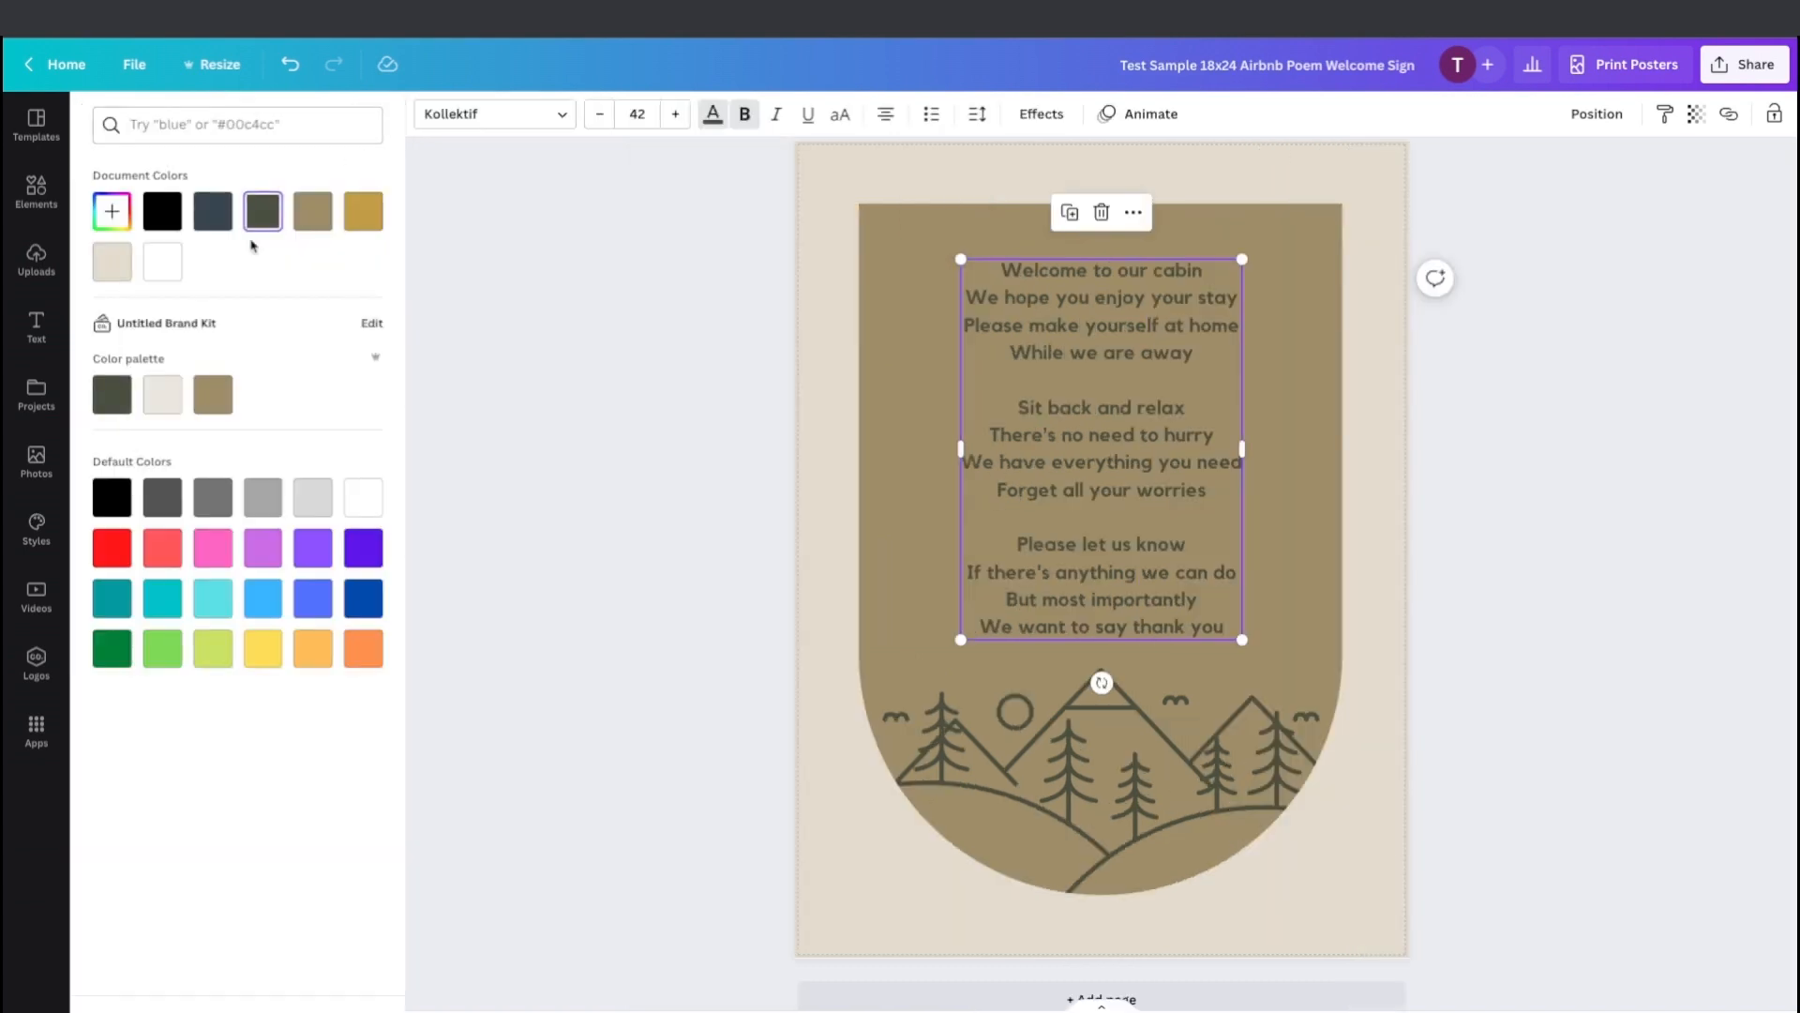
left_click(105, 273)
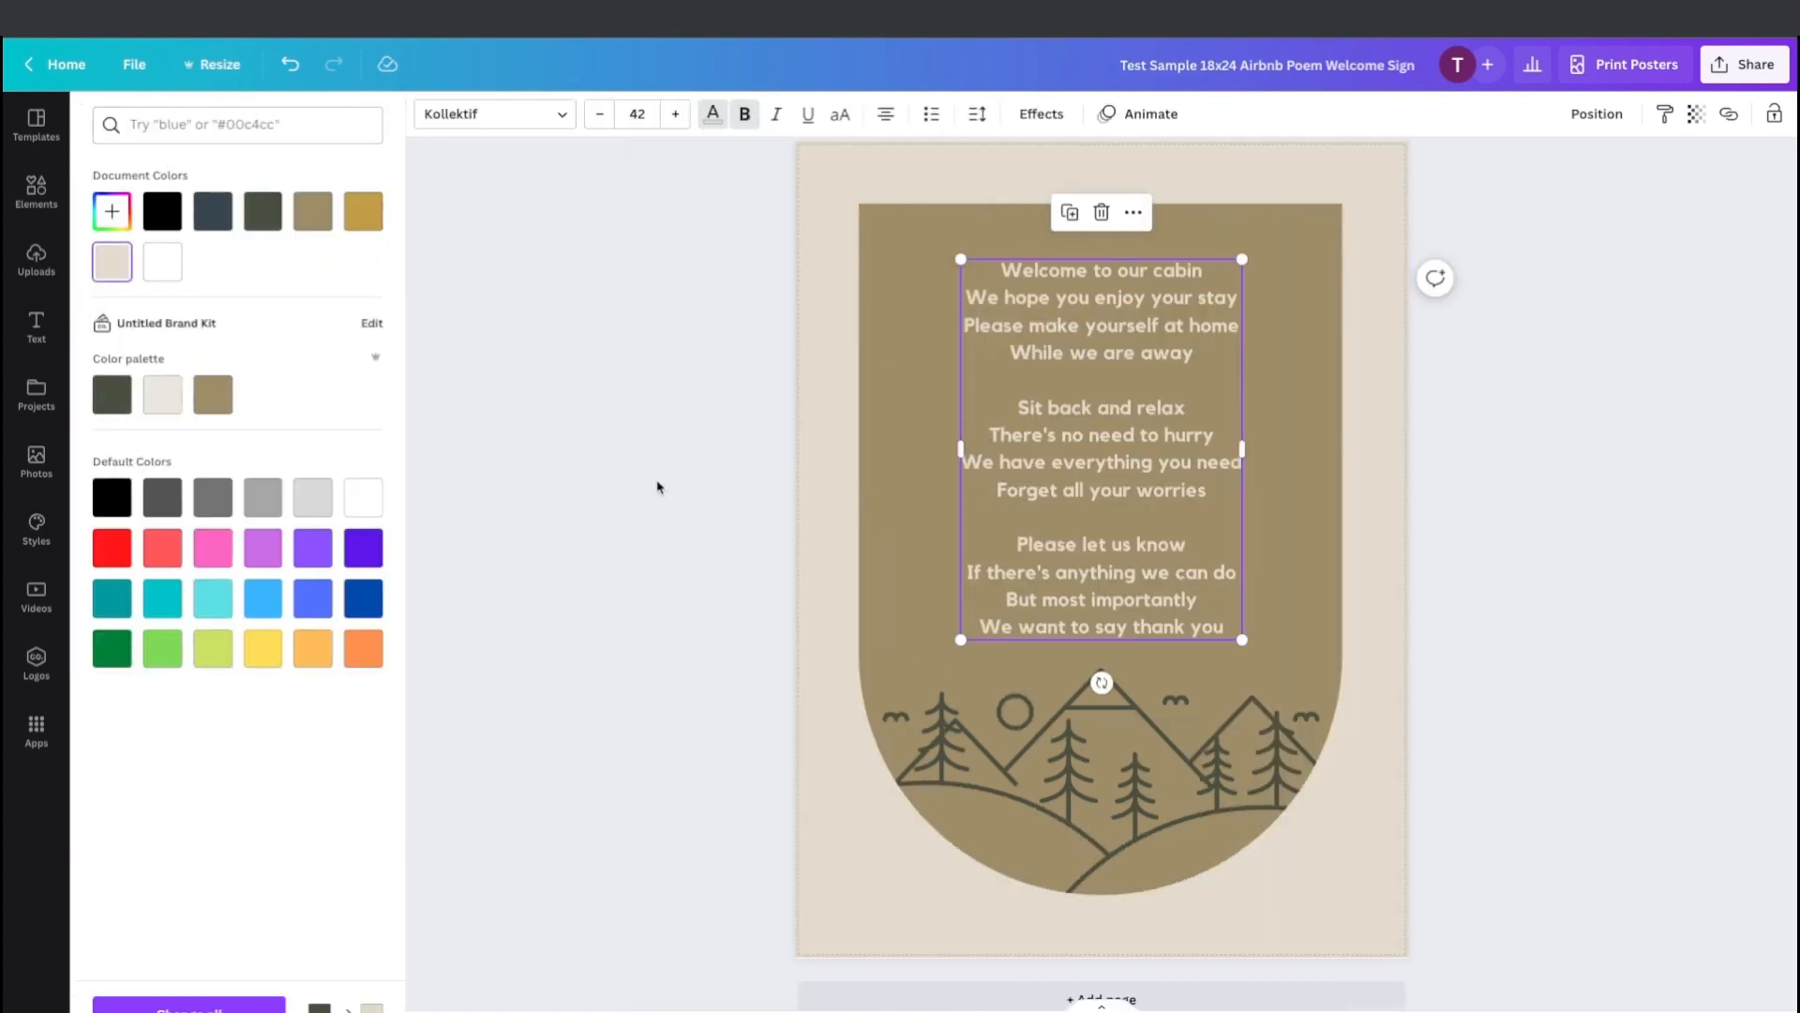
key("Escape")
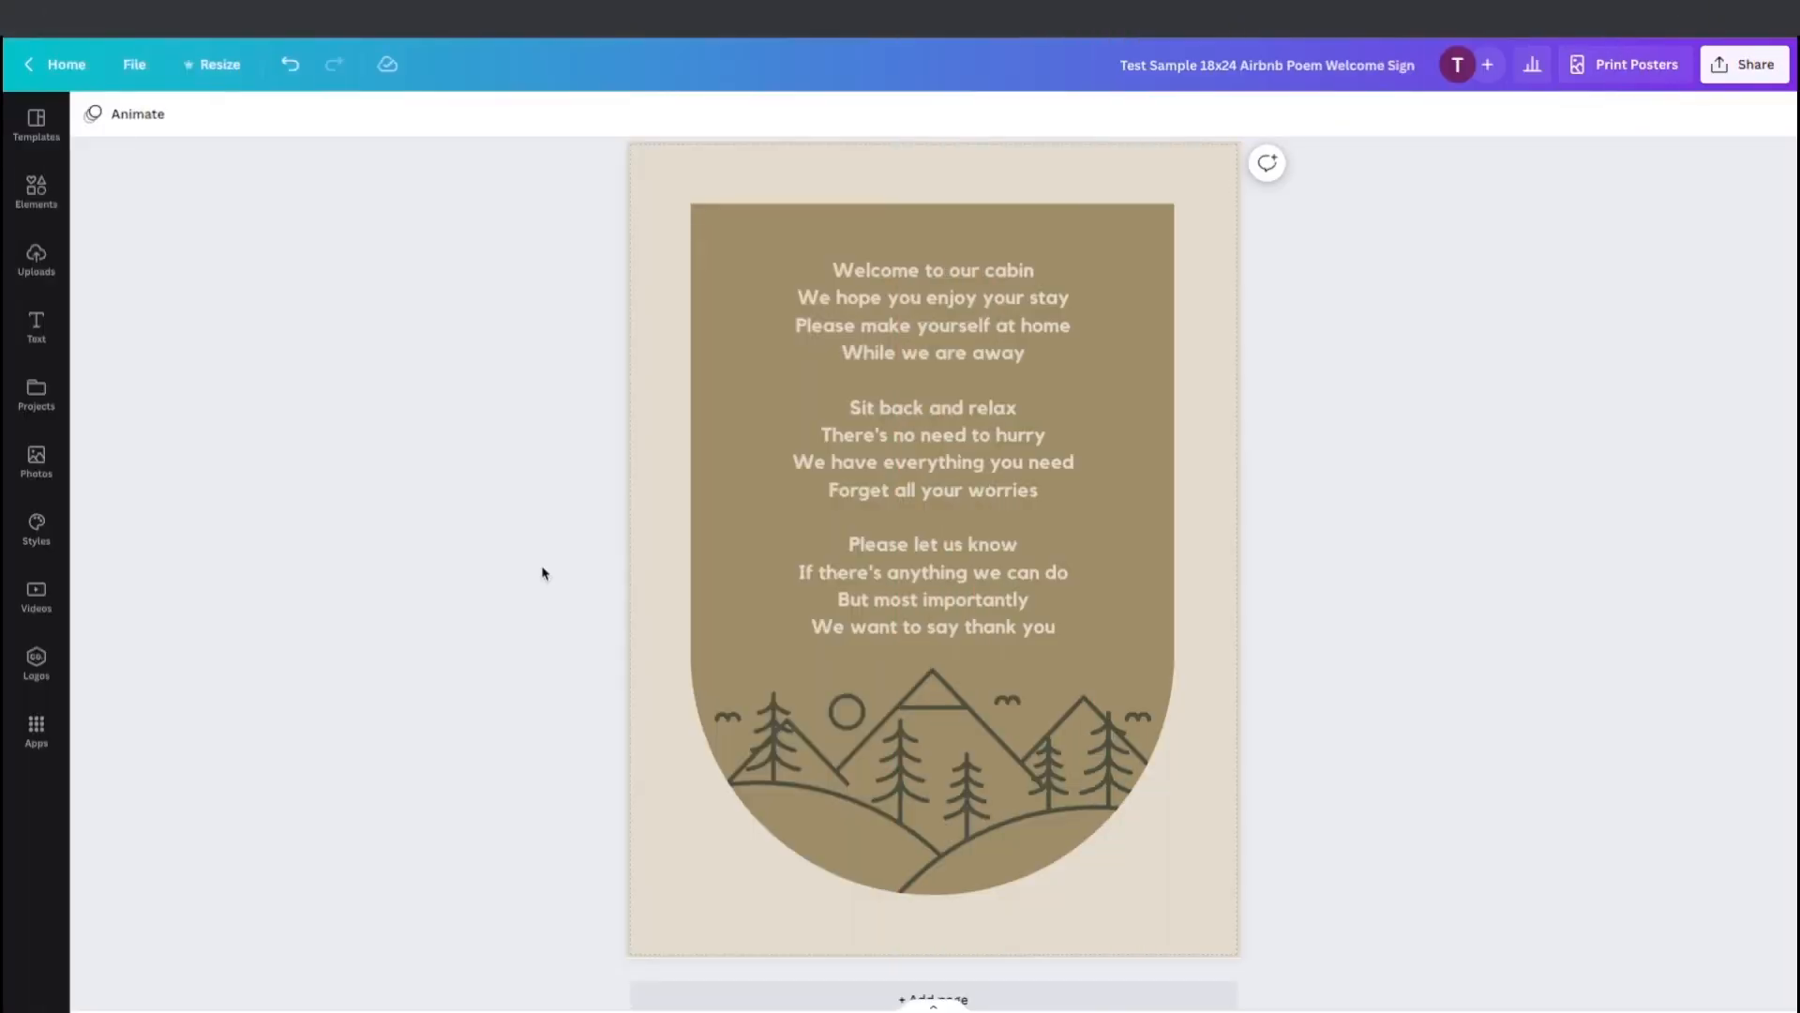
Set the poem text's font to Playfair Display.
left_click(947, 463)
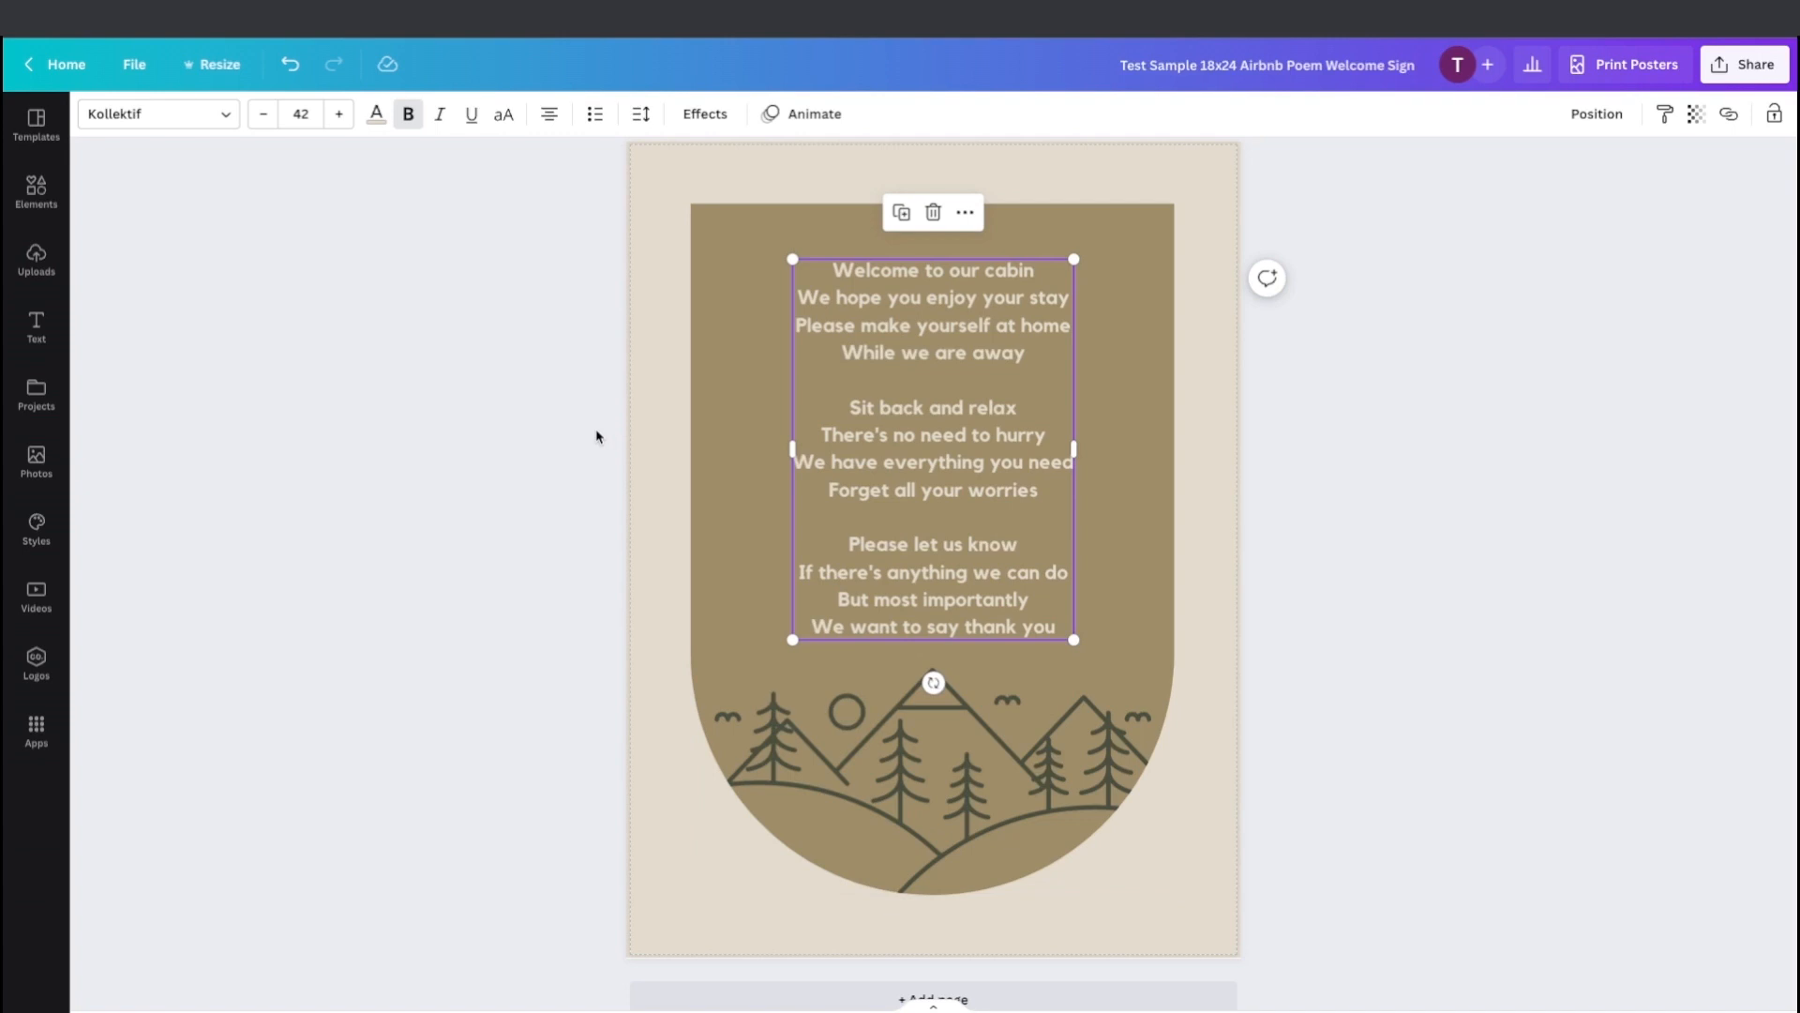
left_click(226, 119)
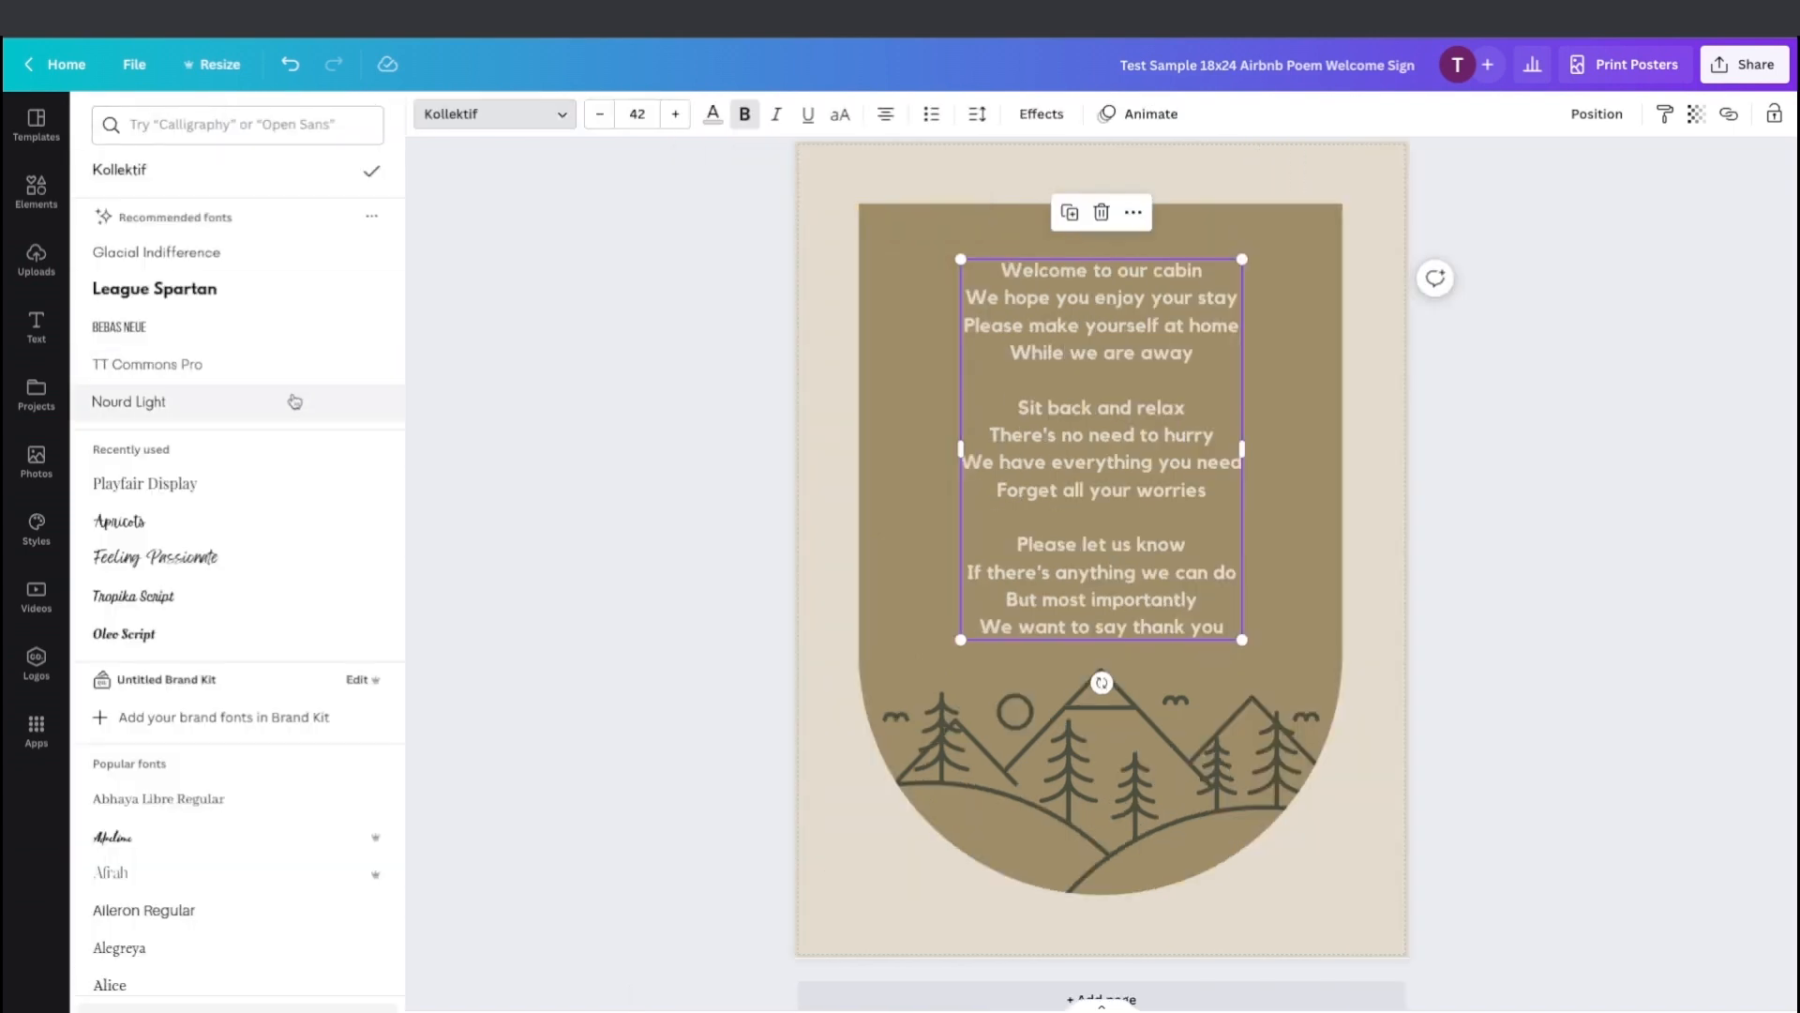
scroll(293, 401, "down", 2)
scroll(293, 400, "down", 1)
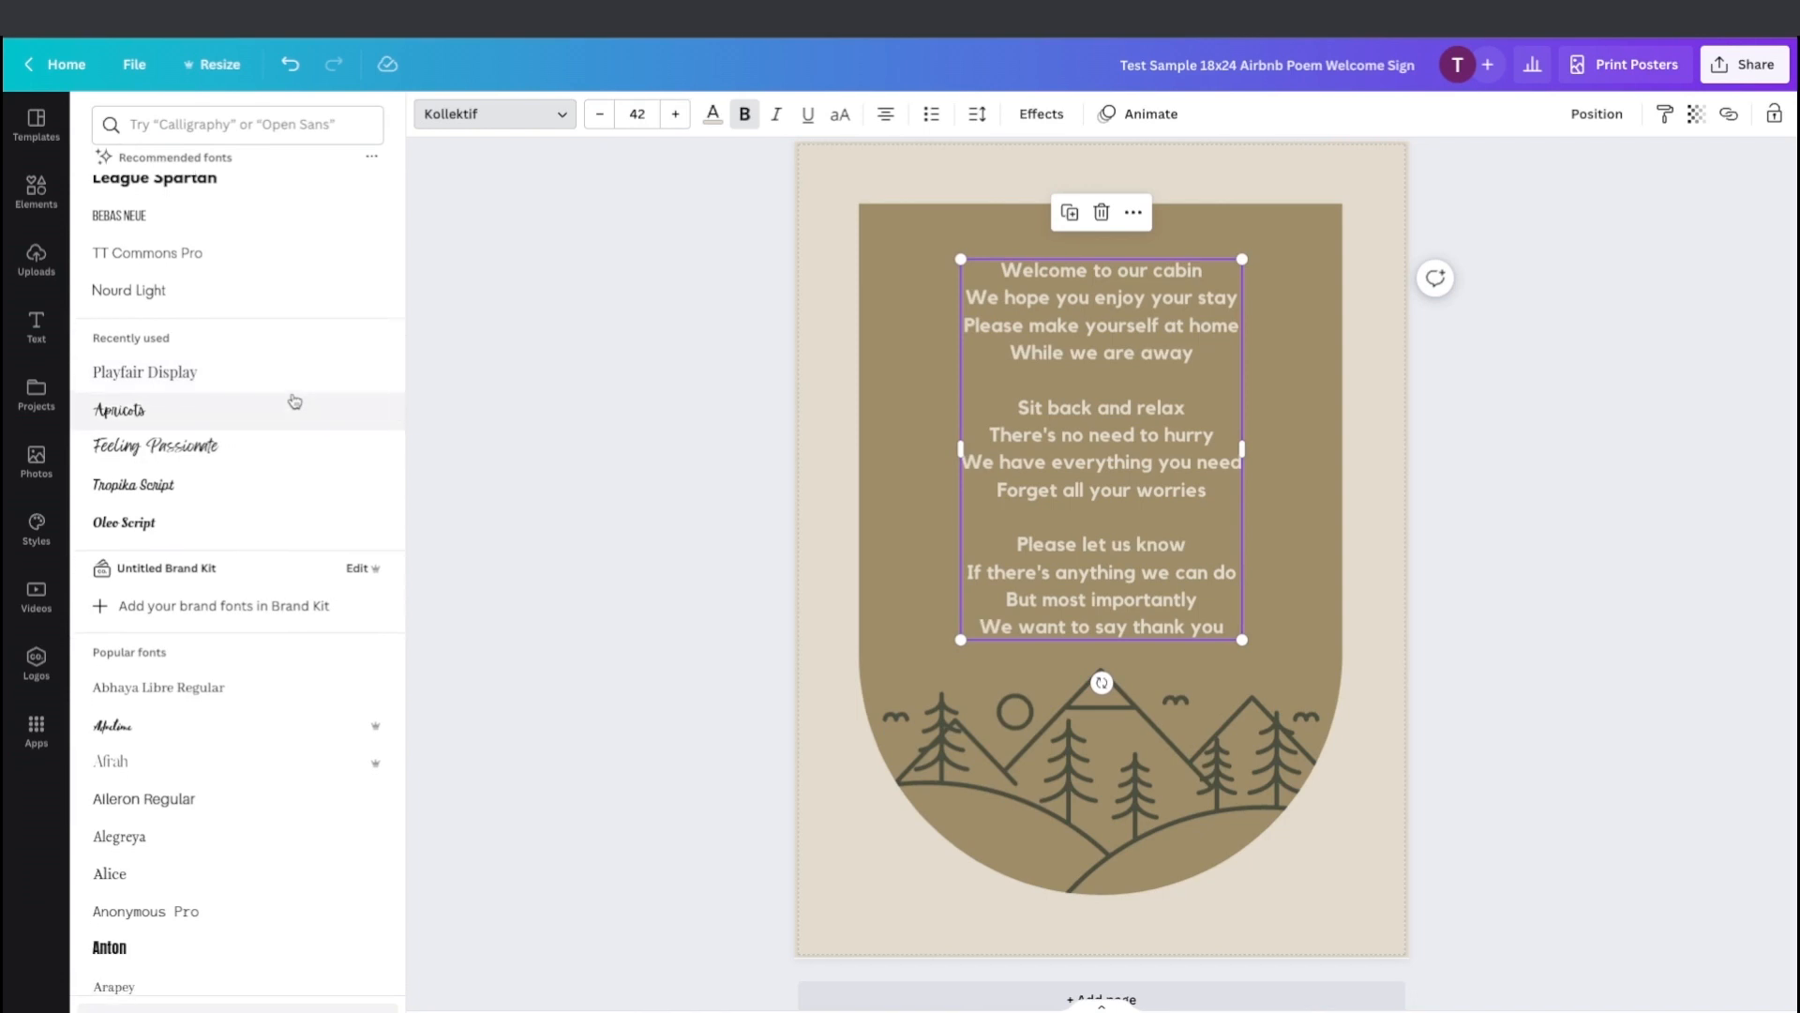
scroll(294, 400, "down", 1)
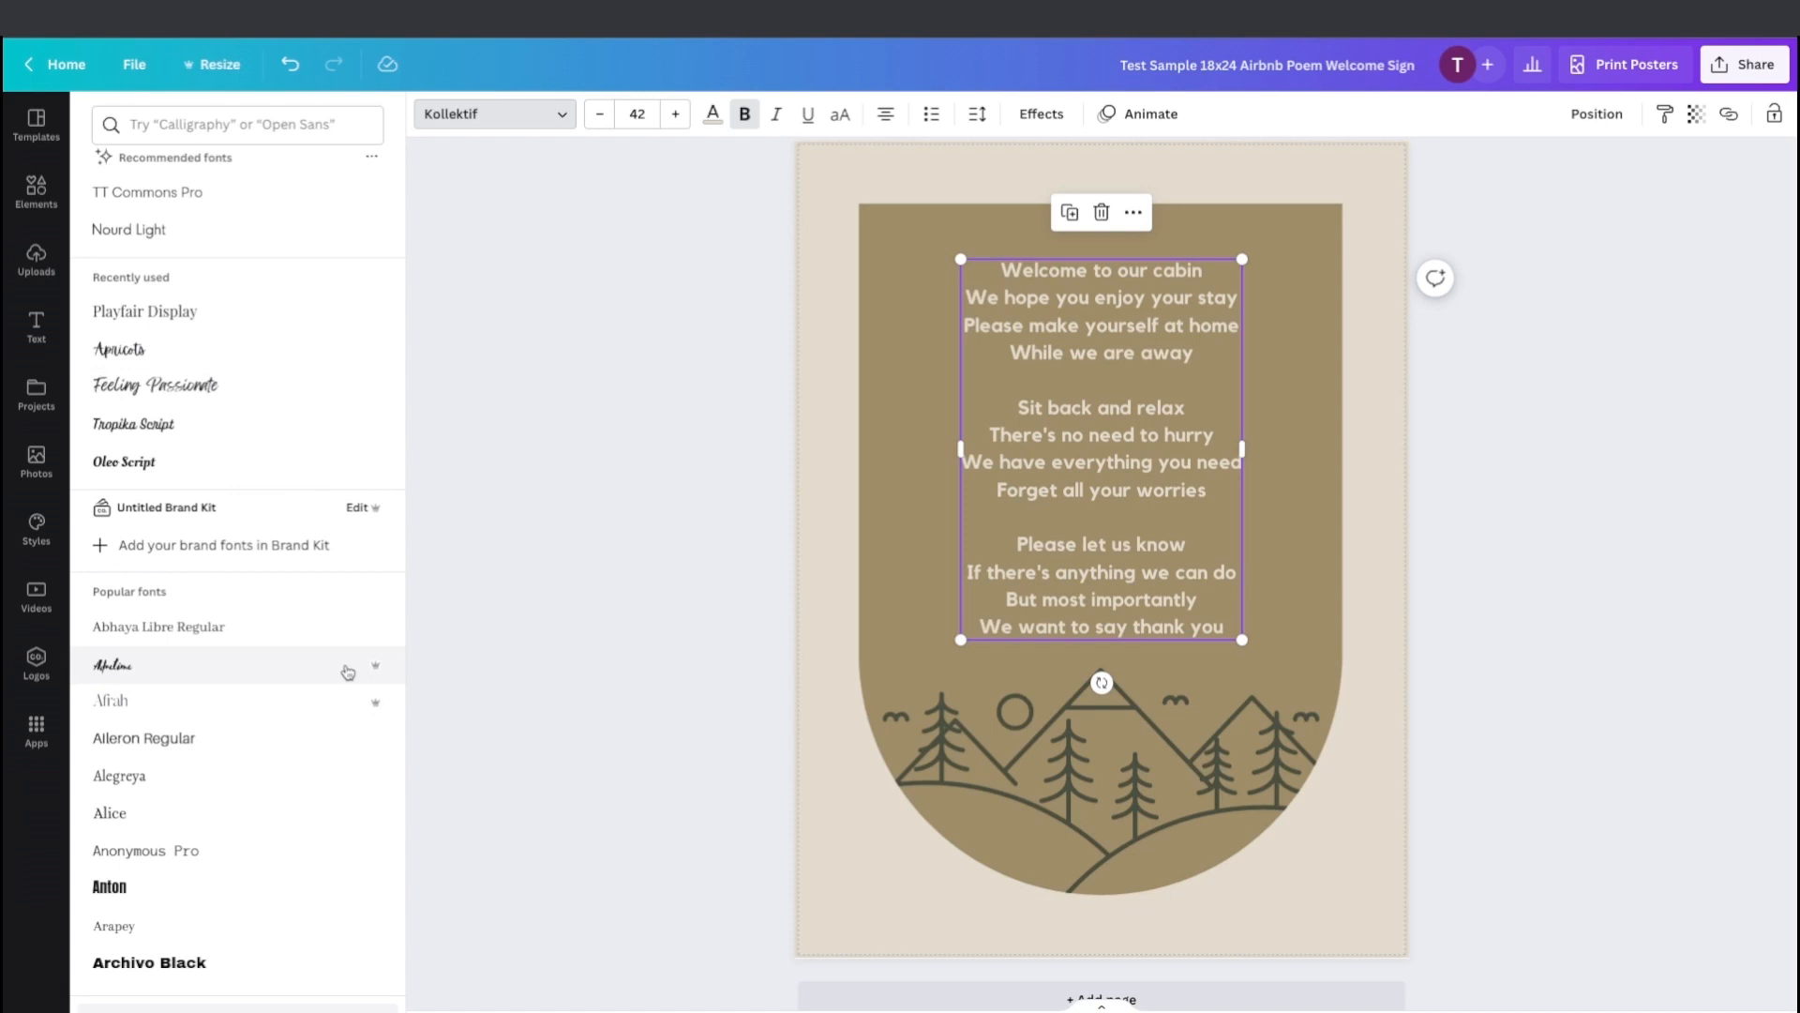
scroll(348, 672, "up", 2)
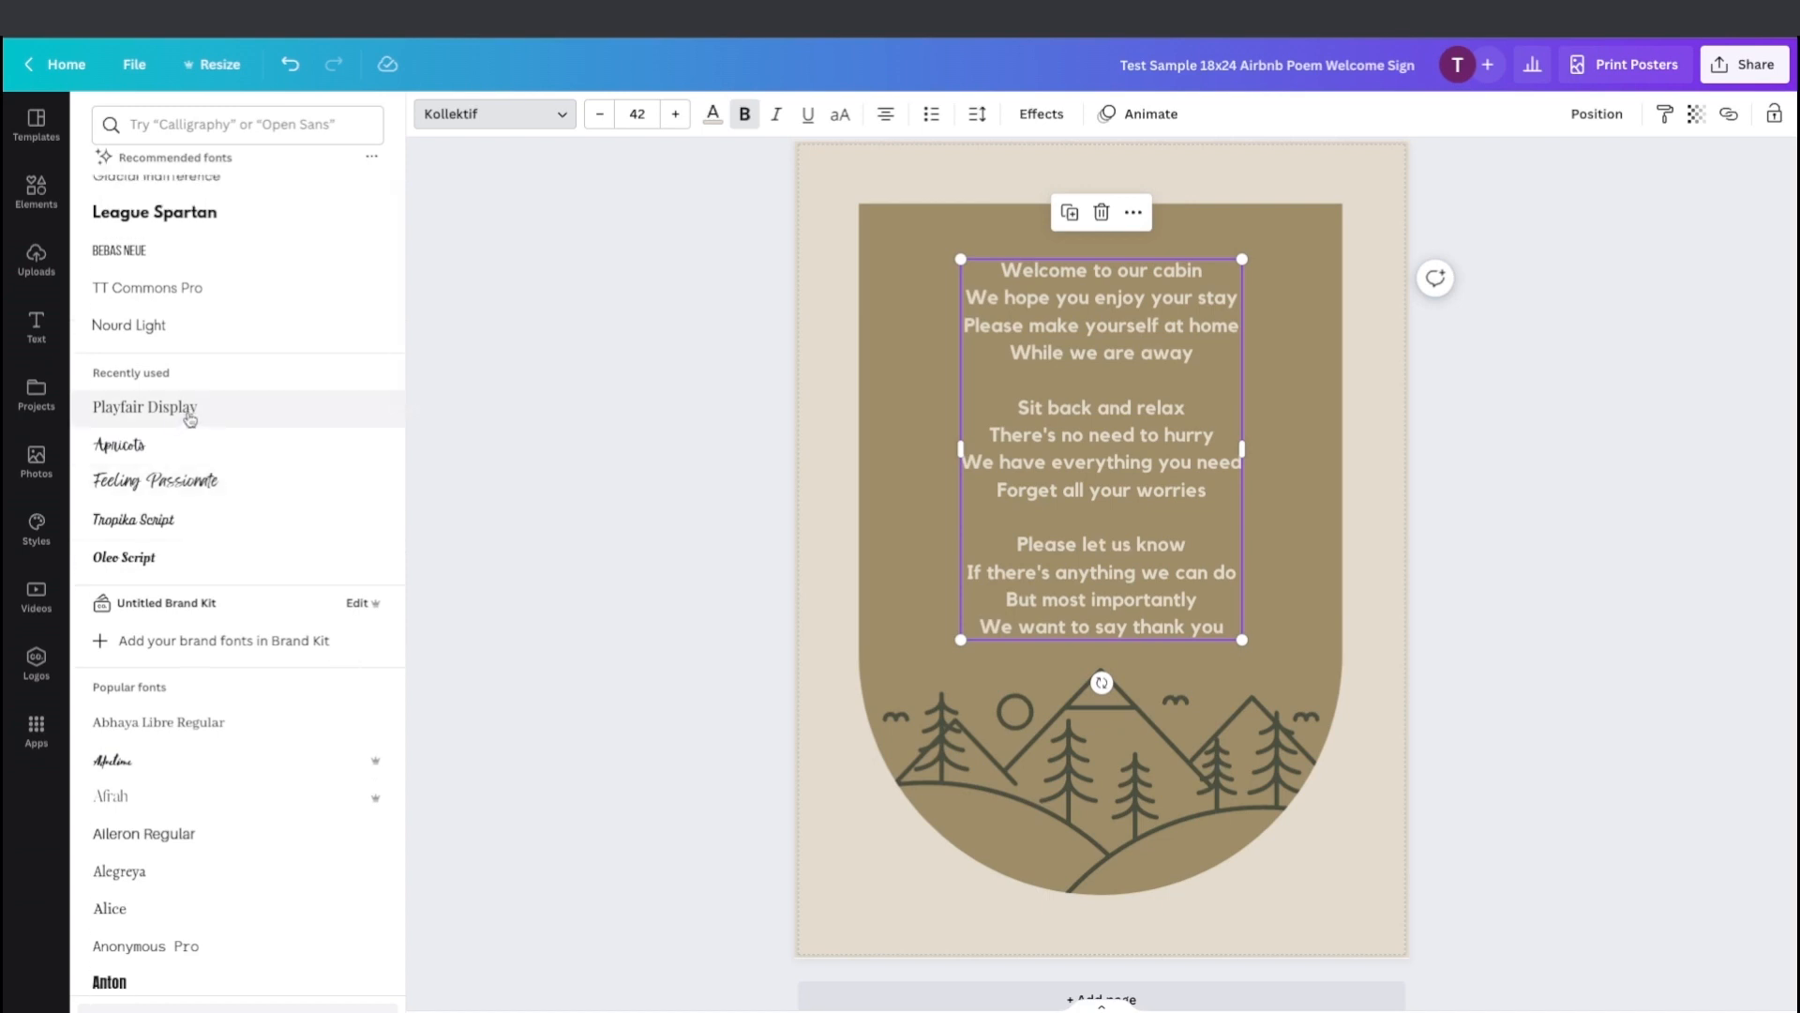
left_click(190, 419)
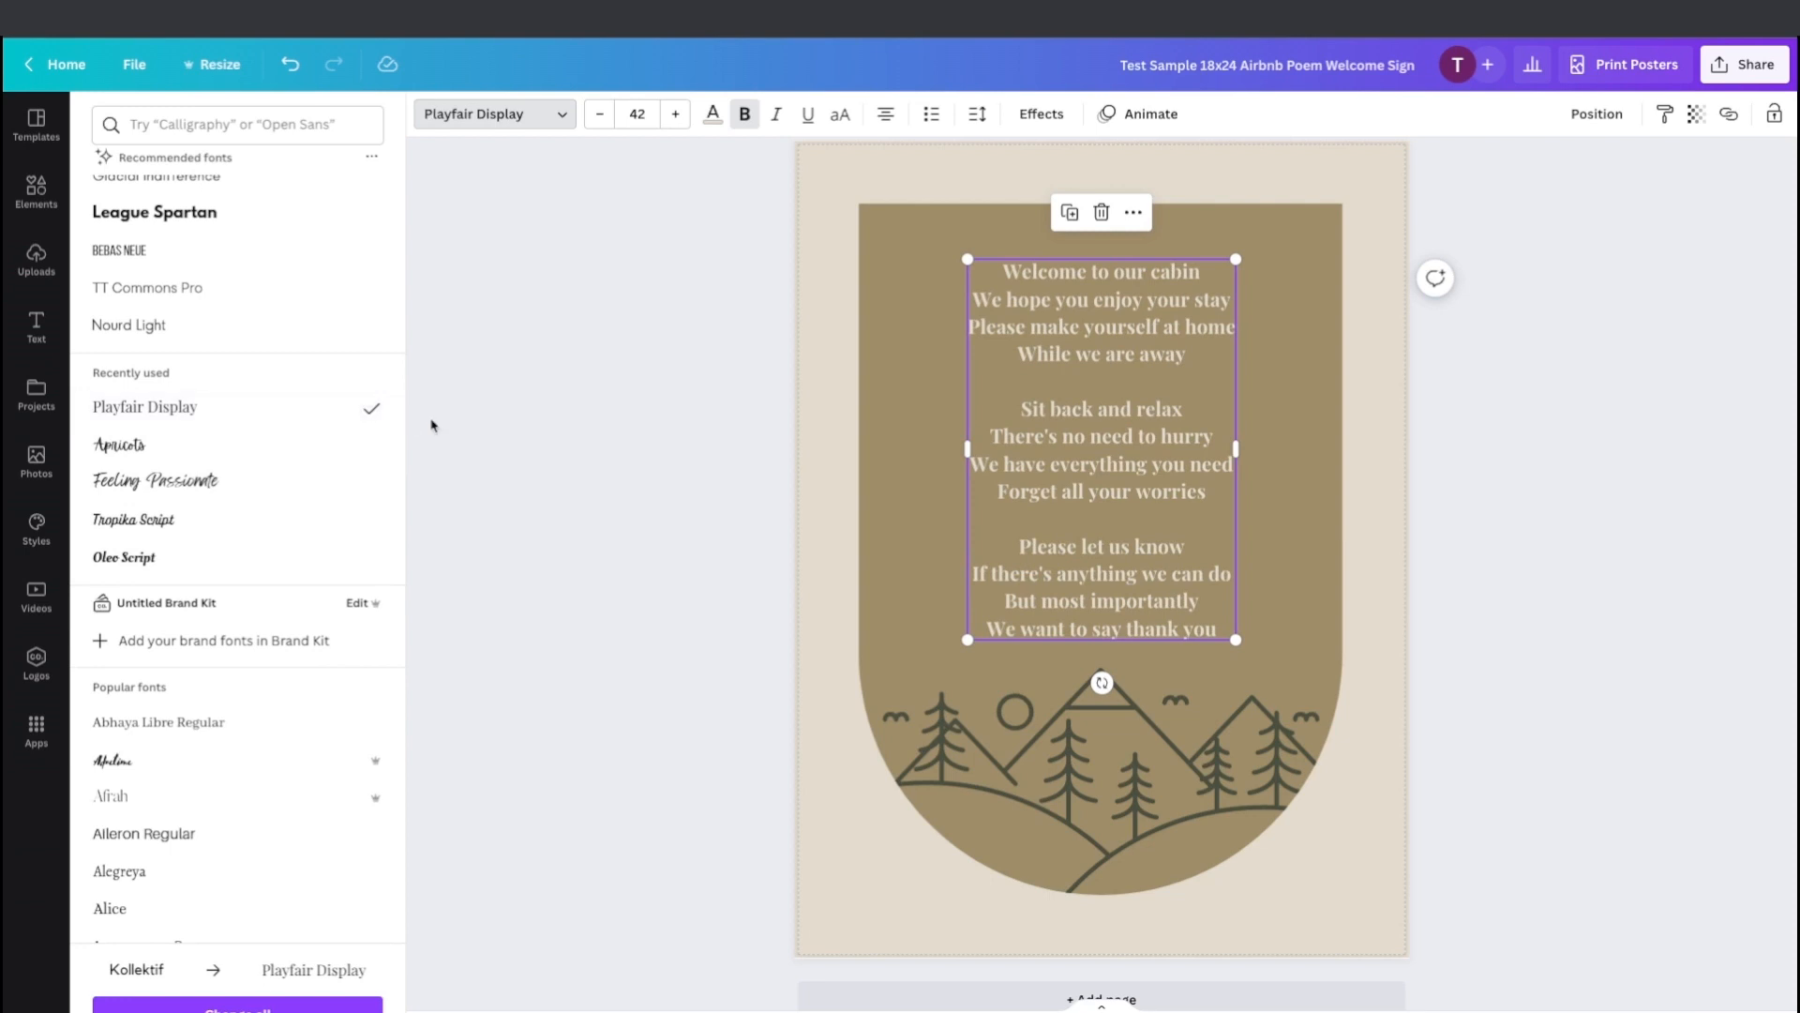
left_click(600, 450)
left_click(548, 448)
Open the poem text's spacing settings to inspect letter and line spacing.
left_click(967, 459)
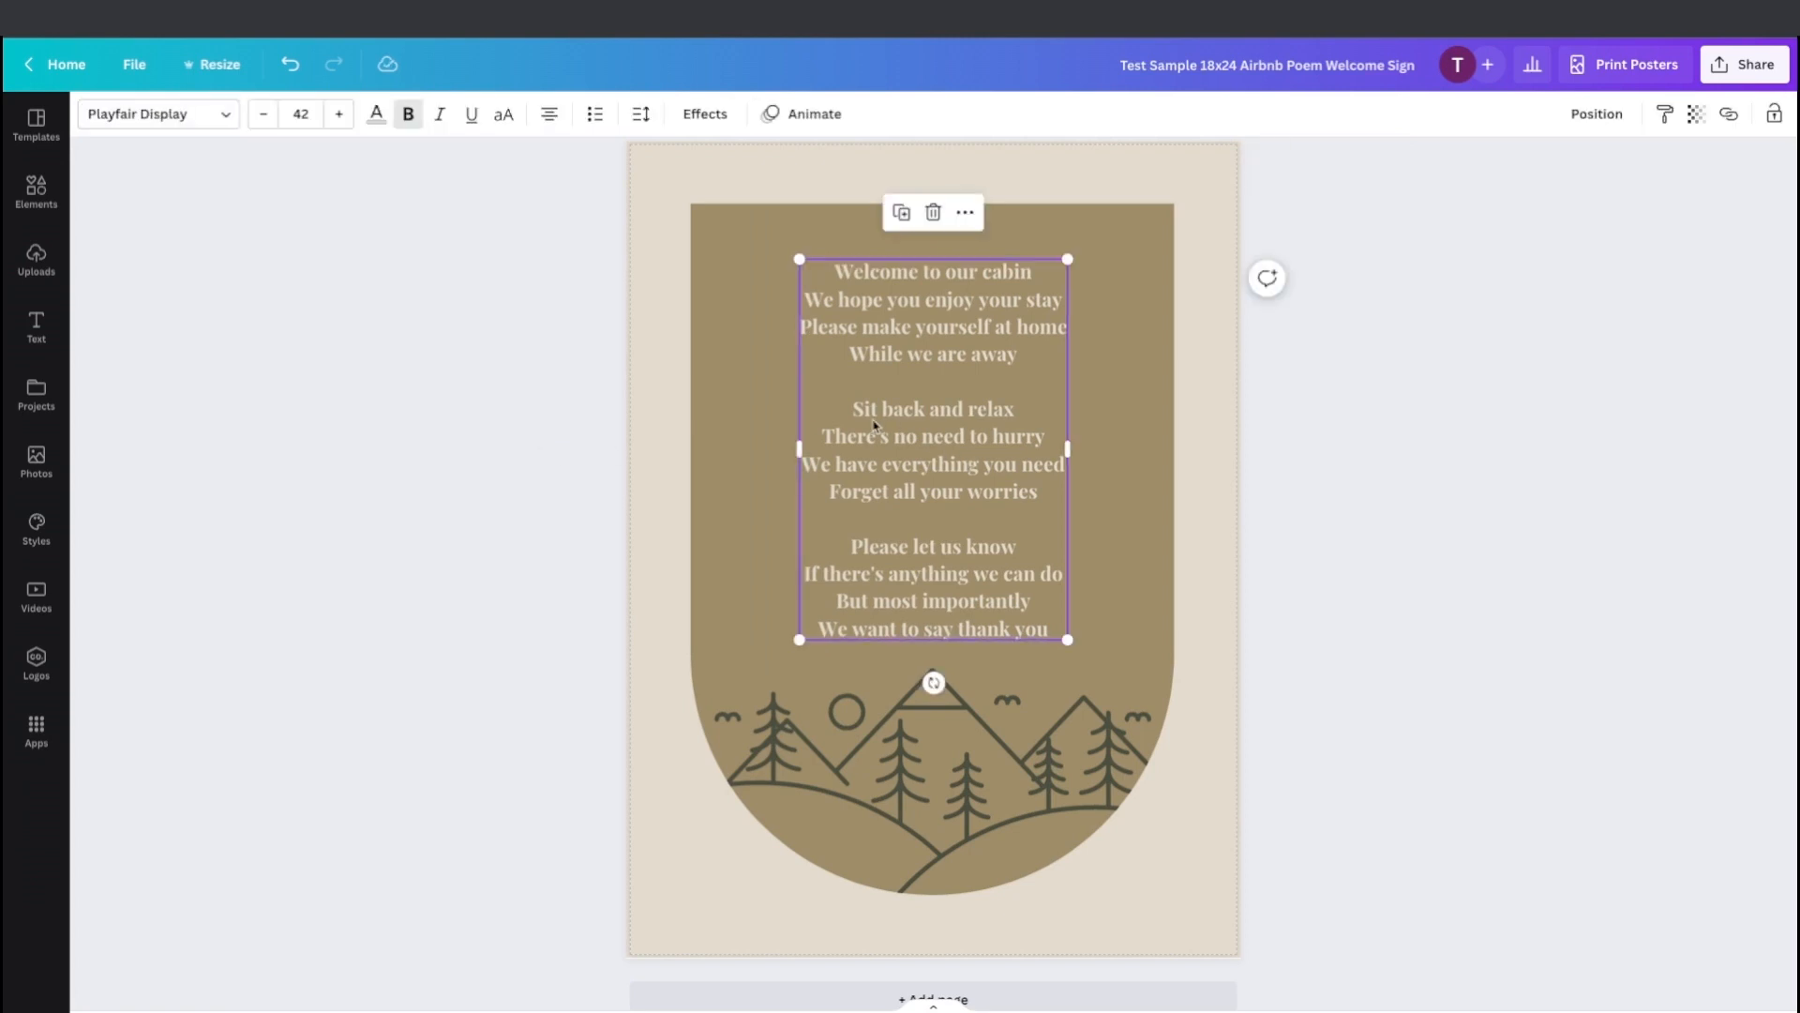
left_click(637, 113)
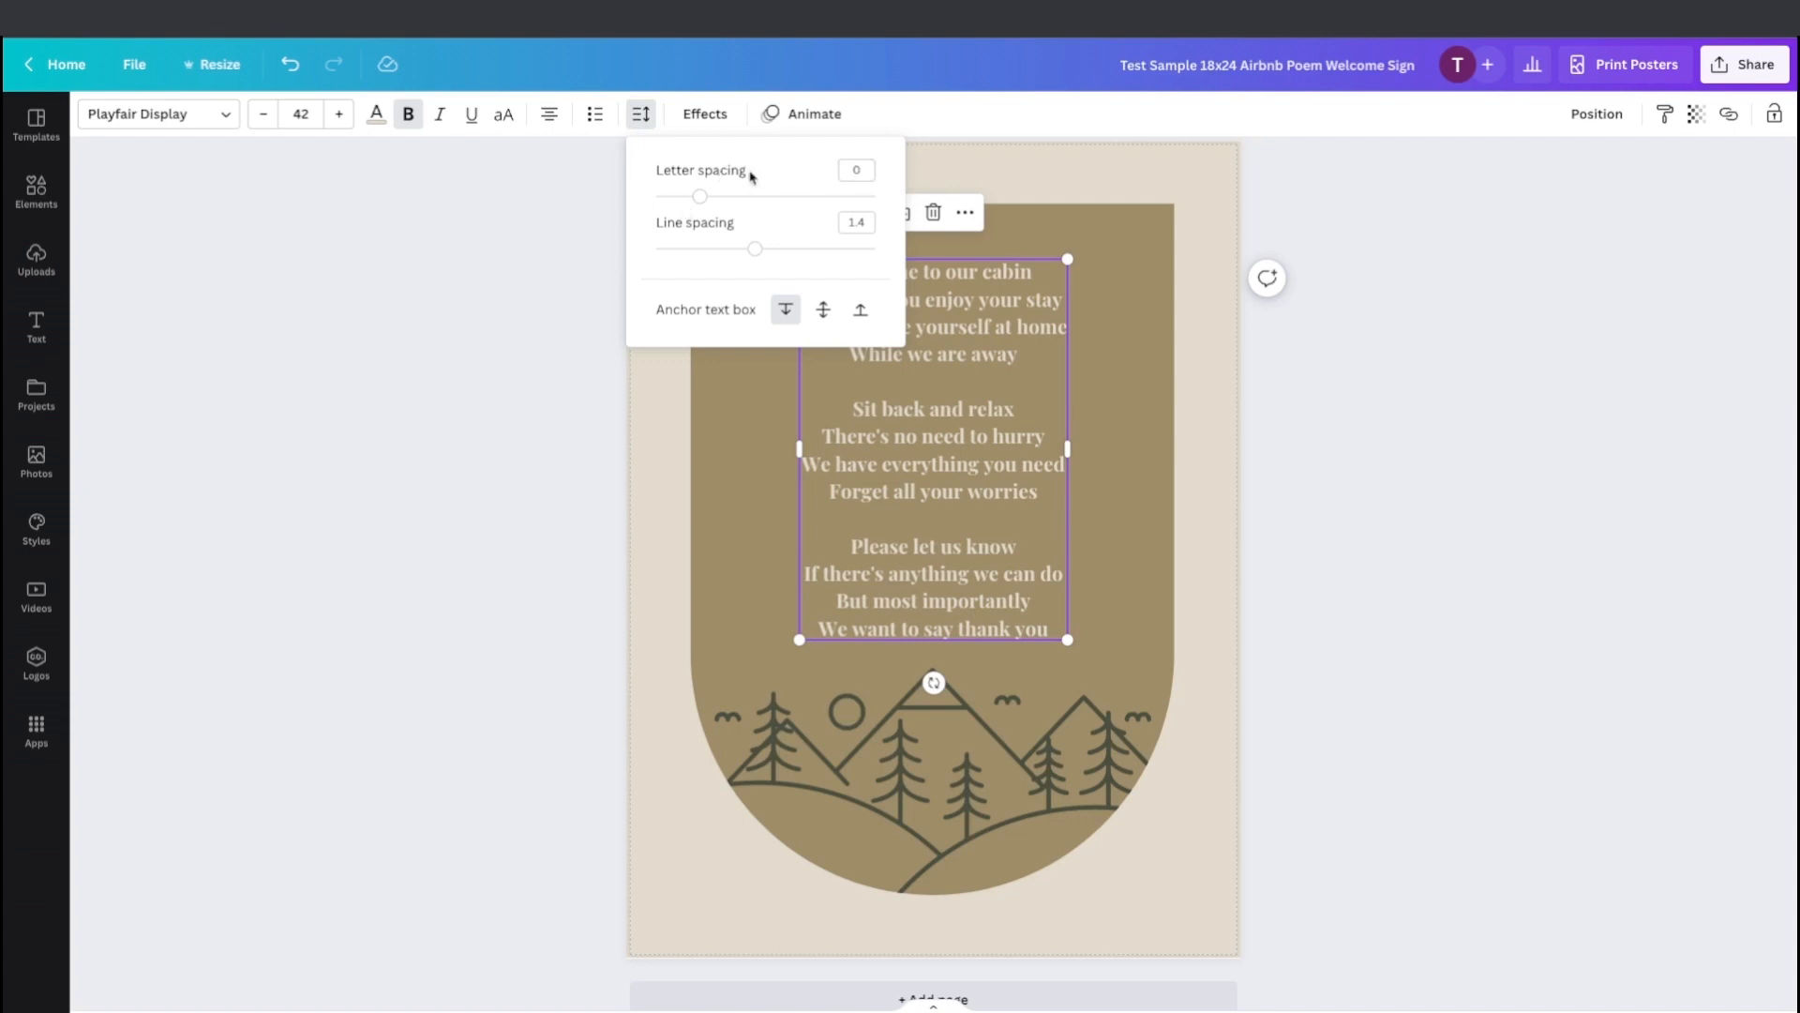
left_click(640, 113)
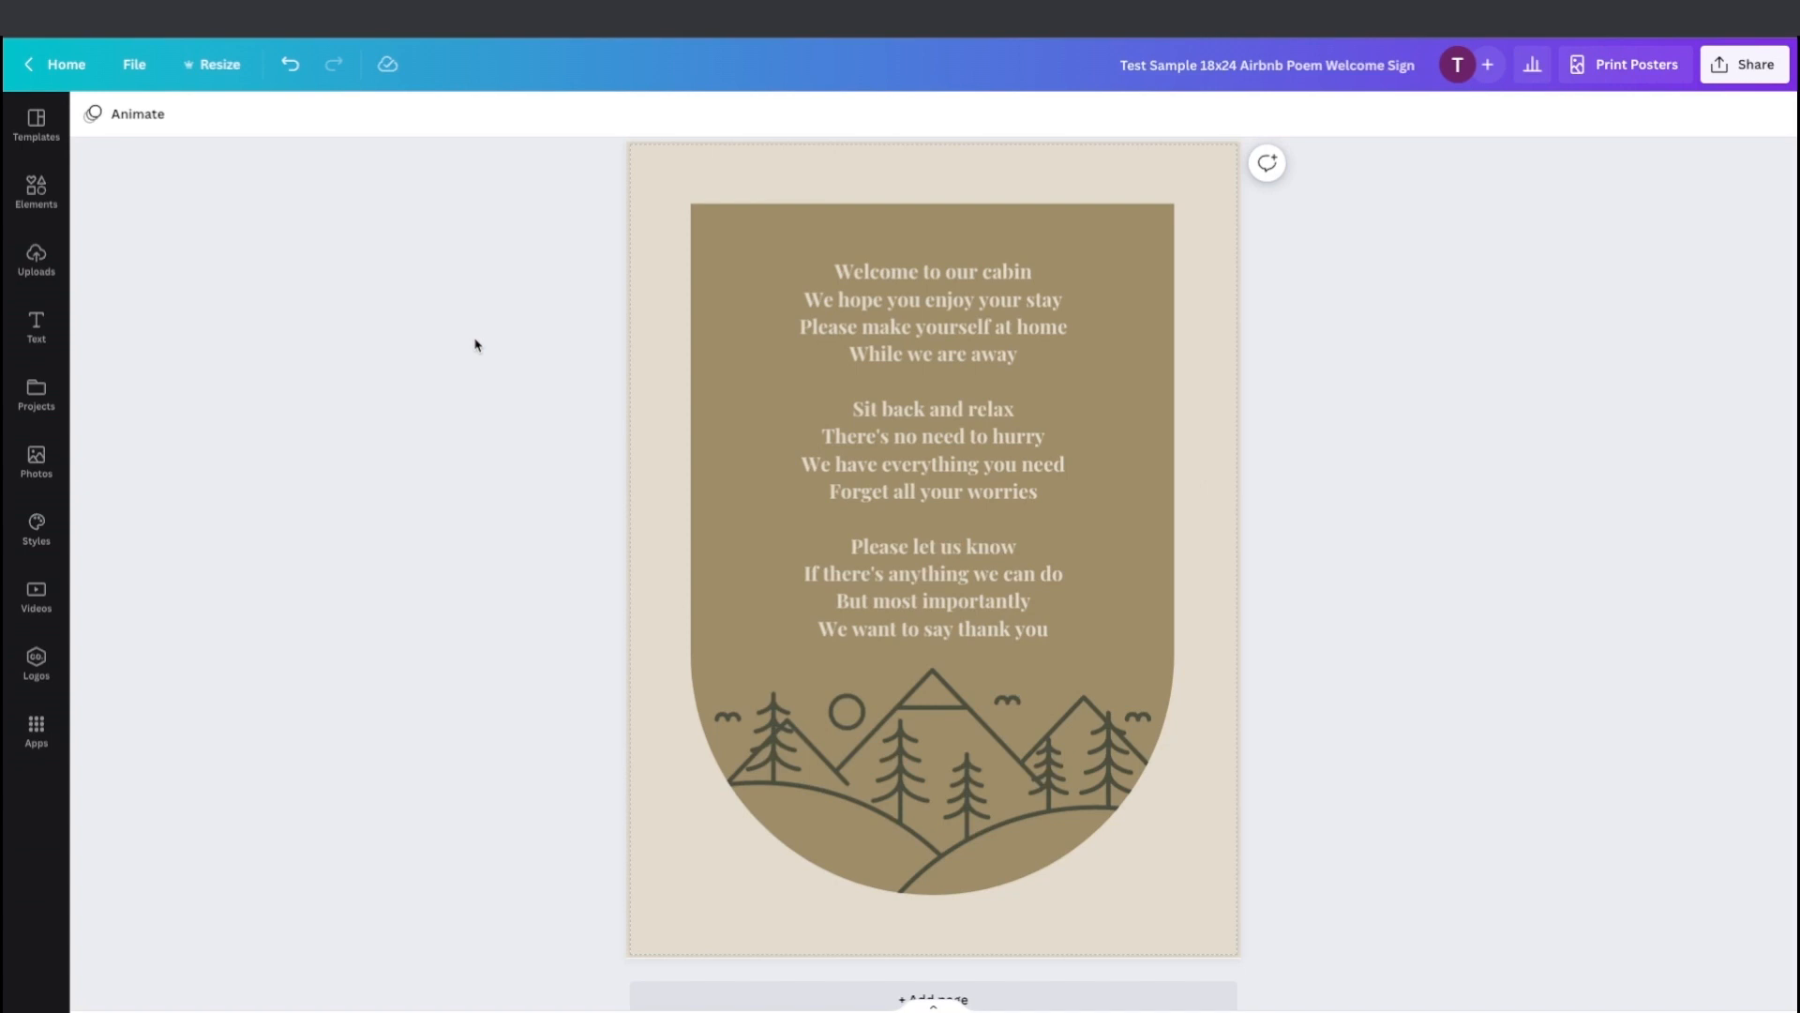
Replace the word "cabin" with "lodge" in the poem's first line.
left_click(978, 285)
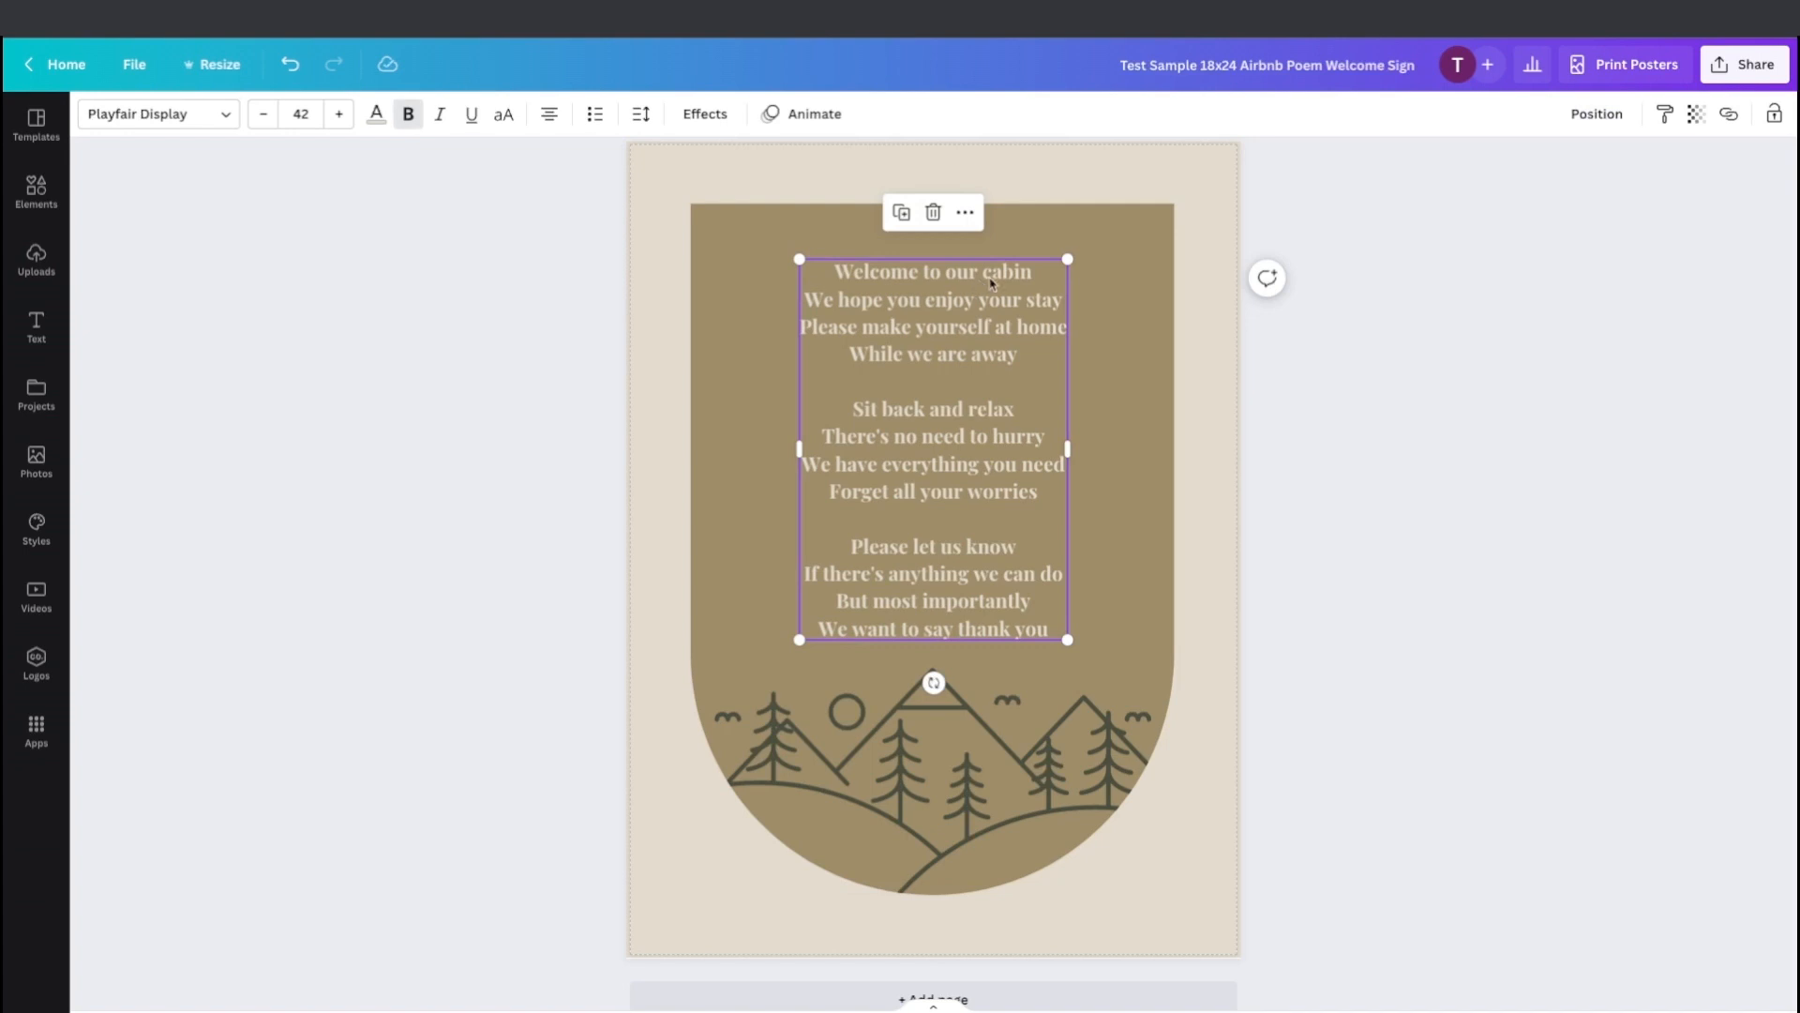
left_click(983, 272)
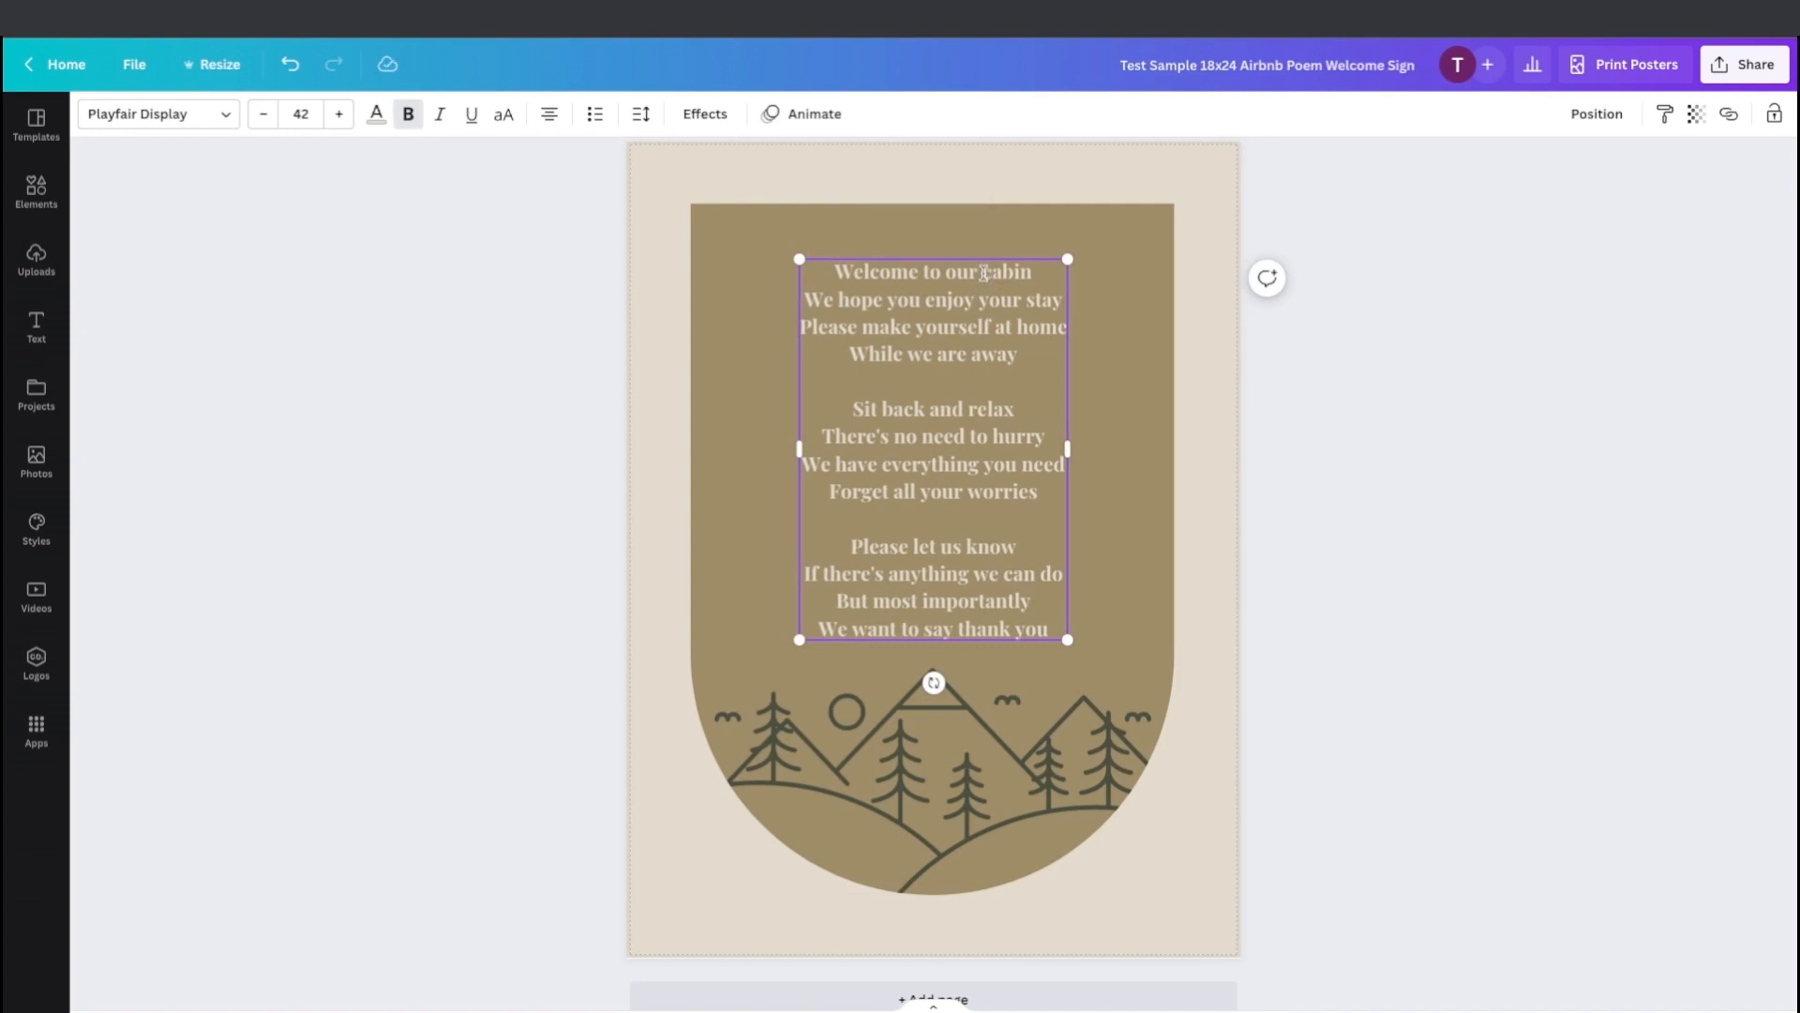
left_click_drag(983, 272, 1032, 270)
type("lodge")
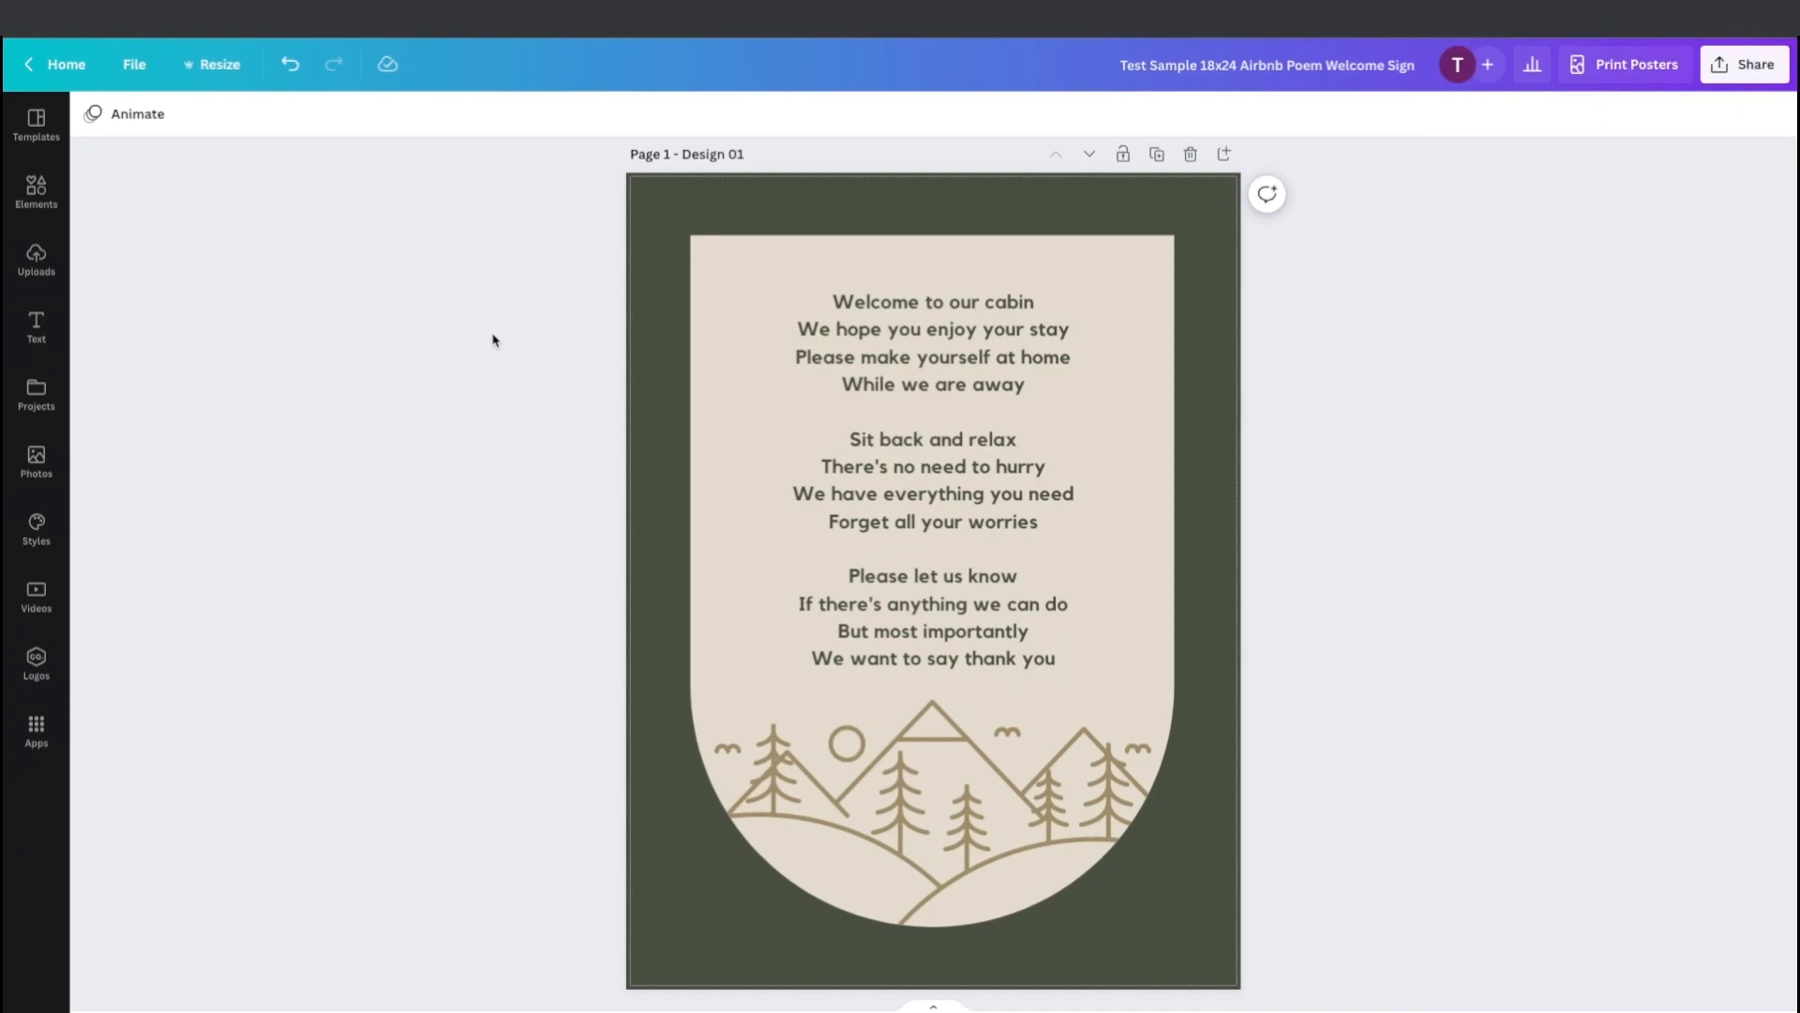
Open the design's download options and choose PDF Print as the file type.
left_click(1756, 65)
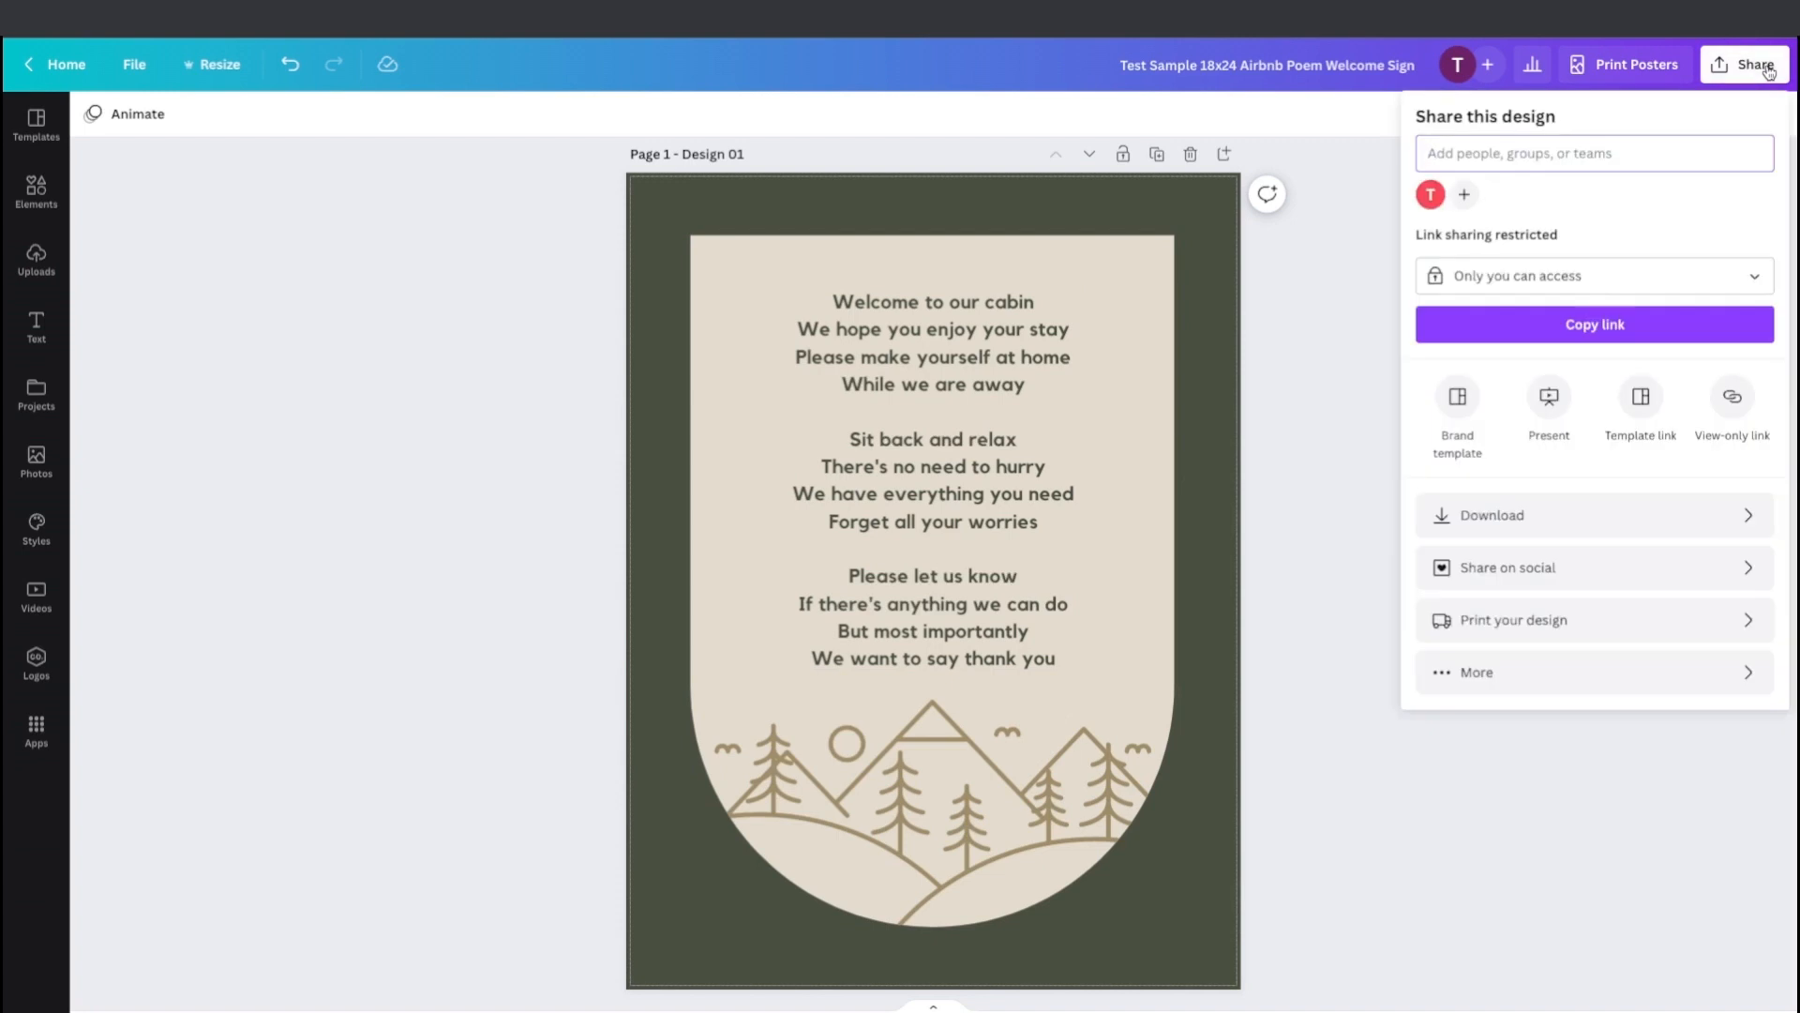
left_click(1745, 517)
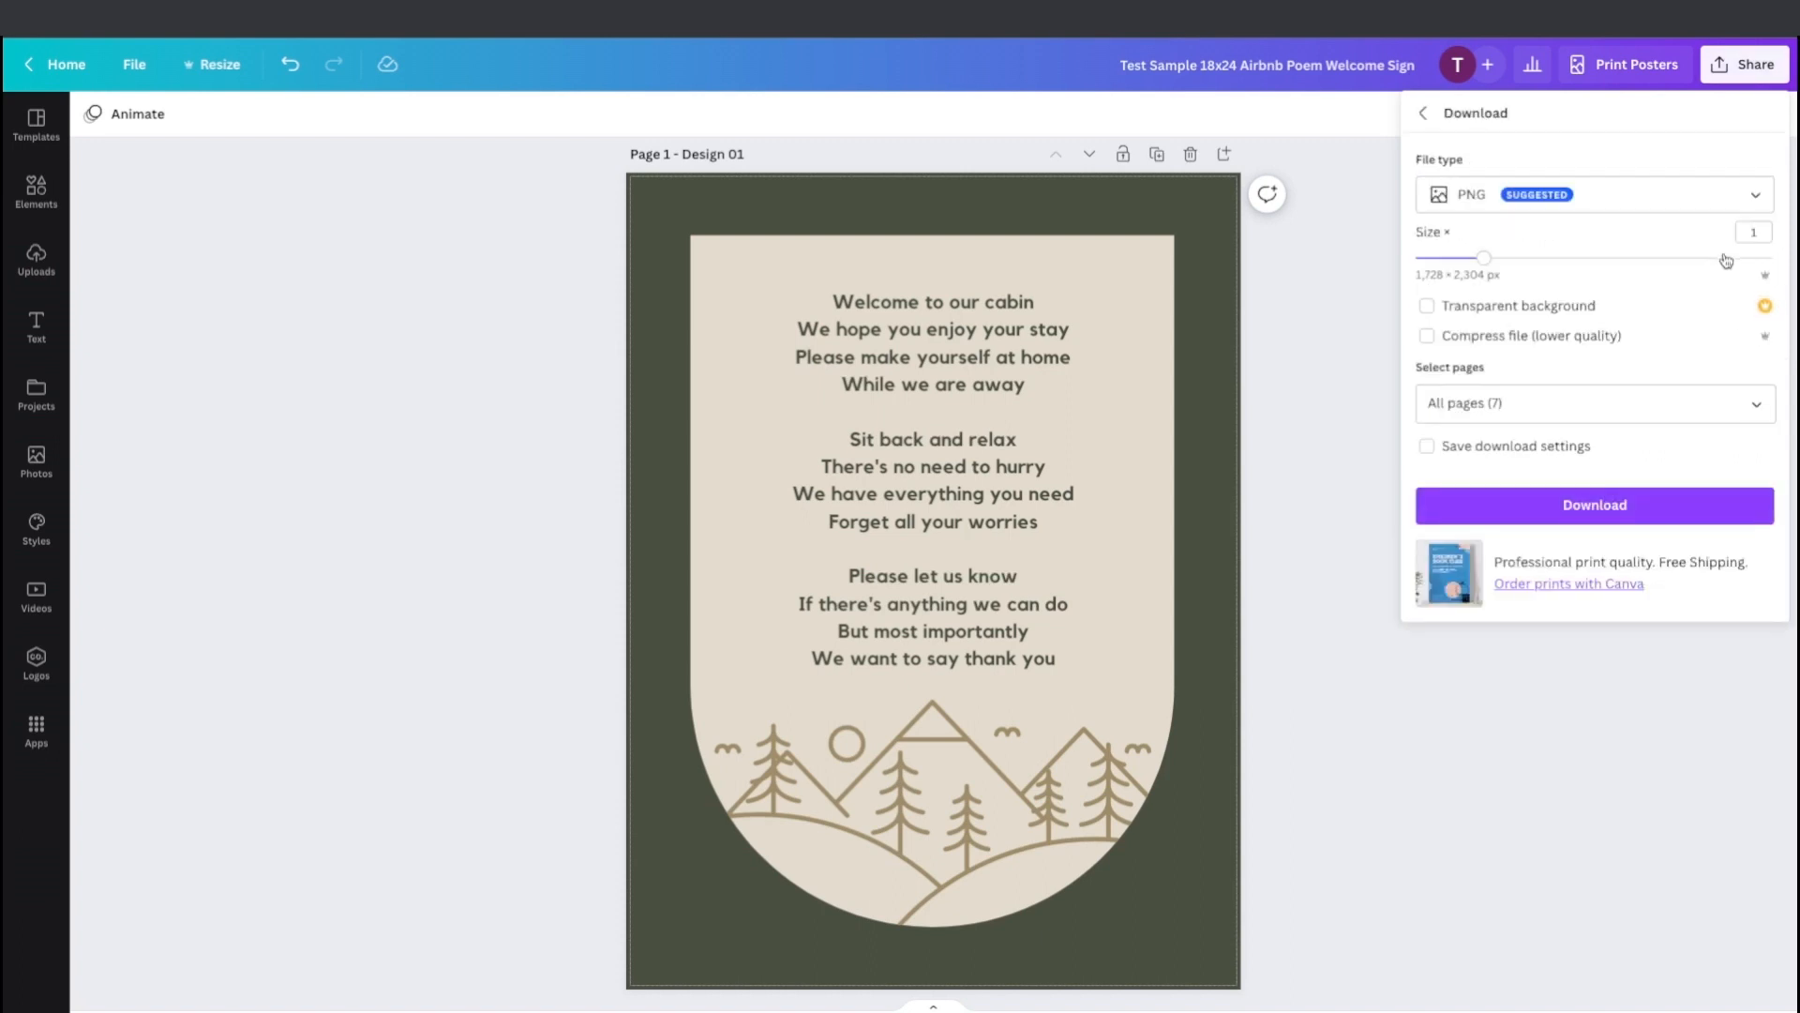
left_click(1762, 194)
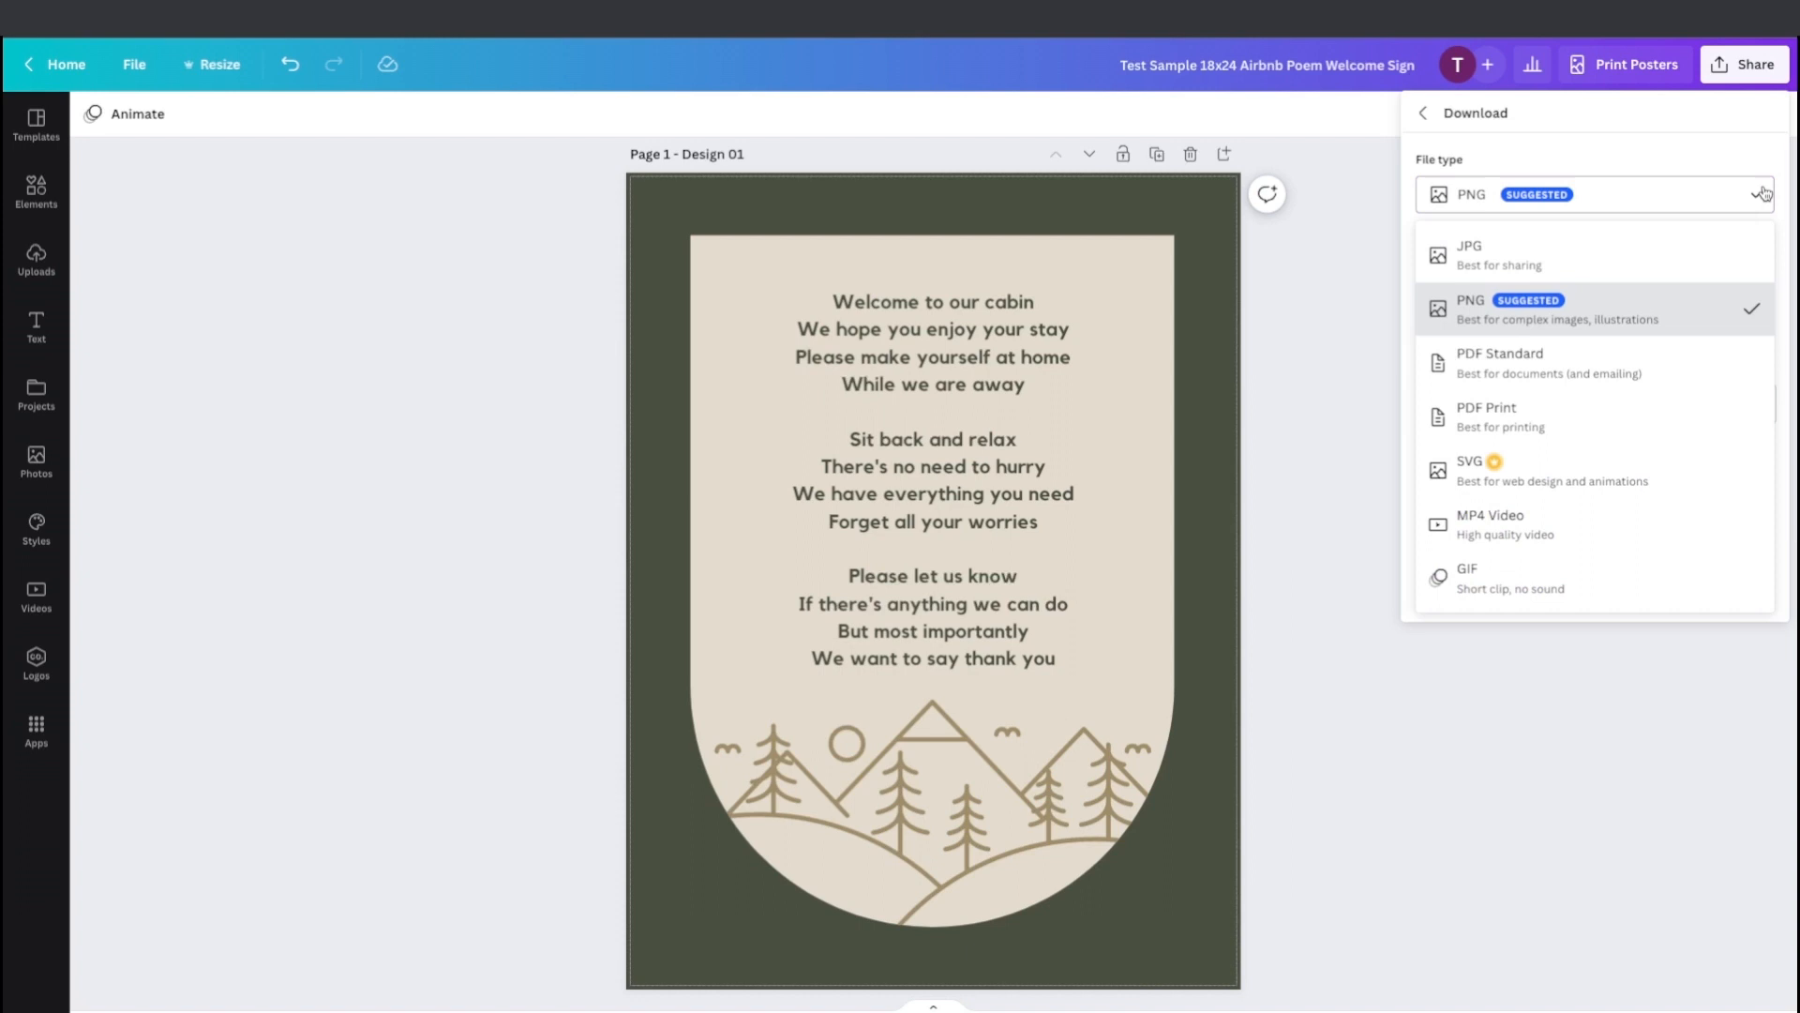
left_click(1568, 419)
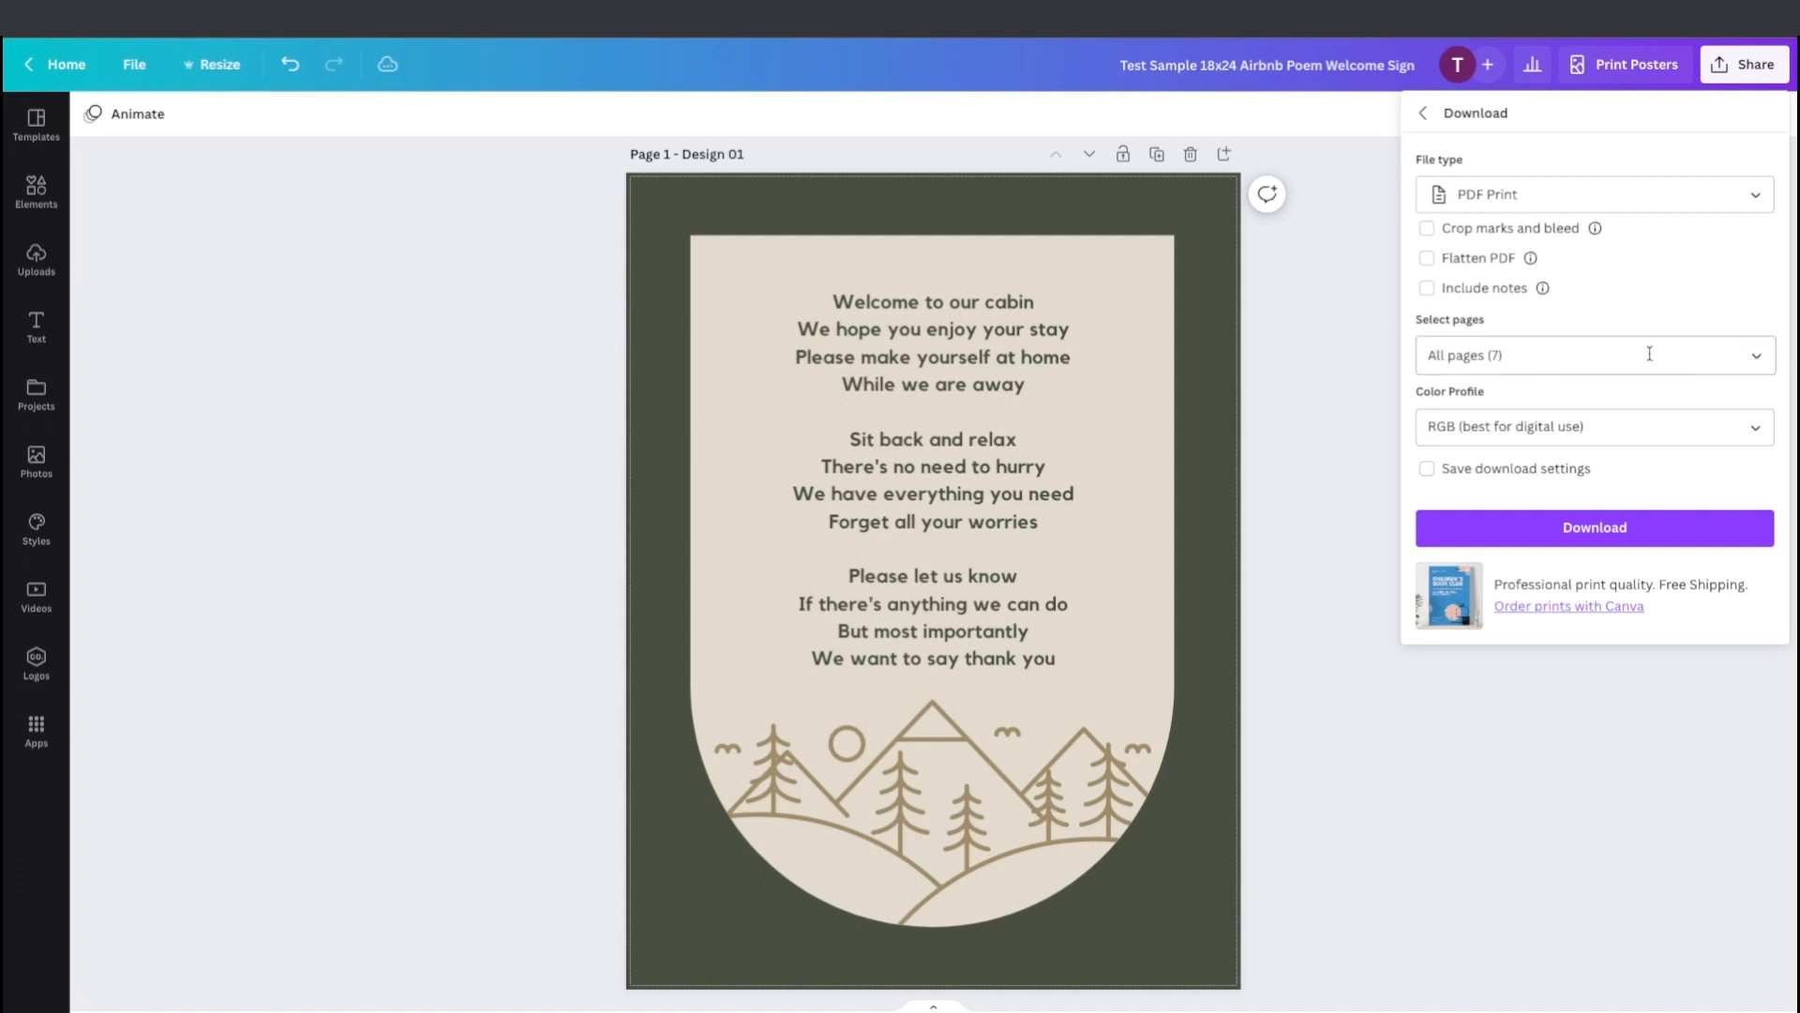
Limit the download to Page 1 only instead of all pages.
left_click(1759, 359)
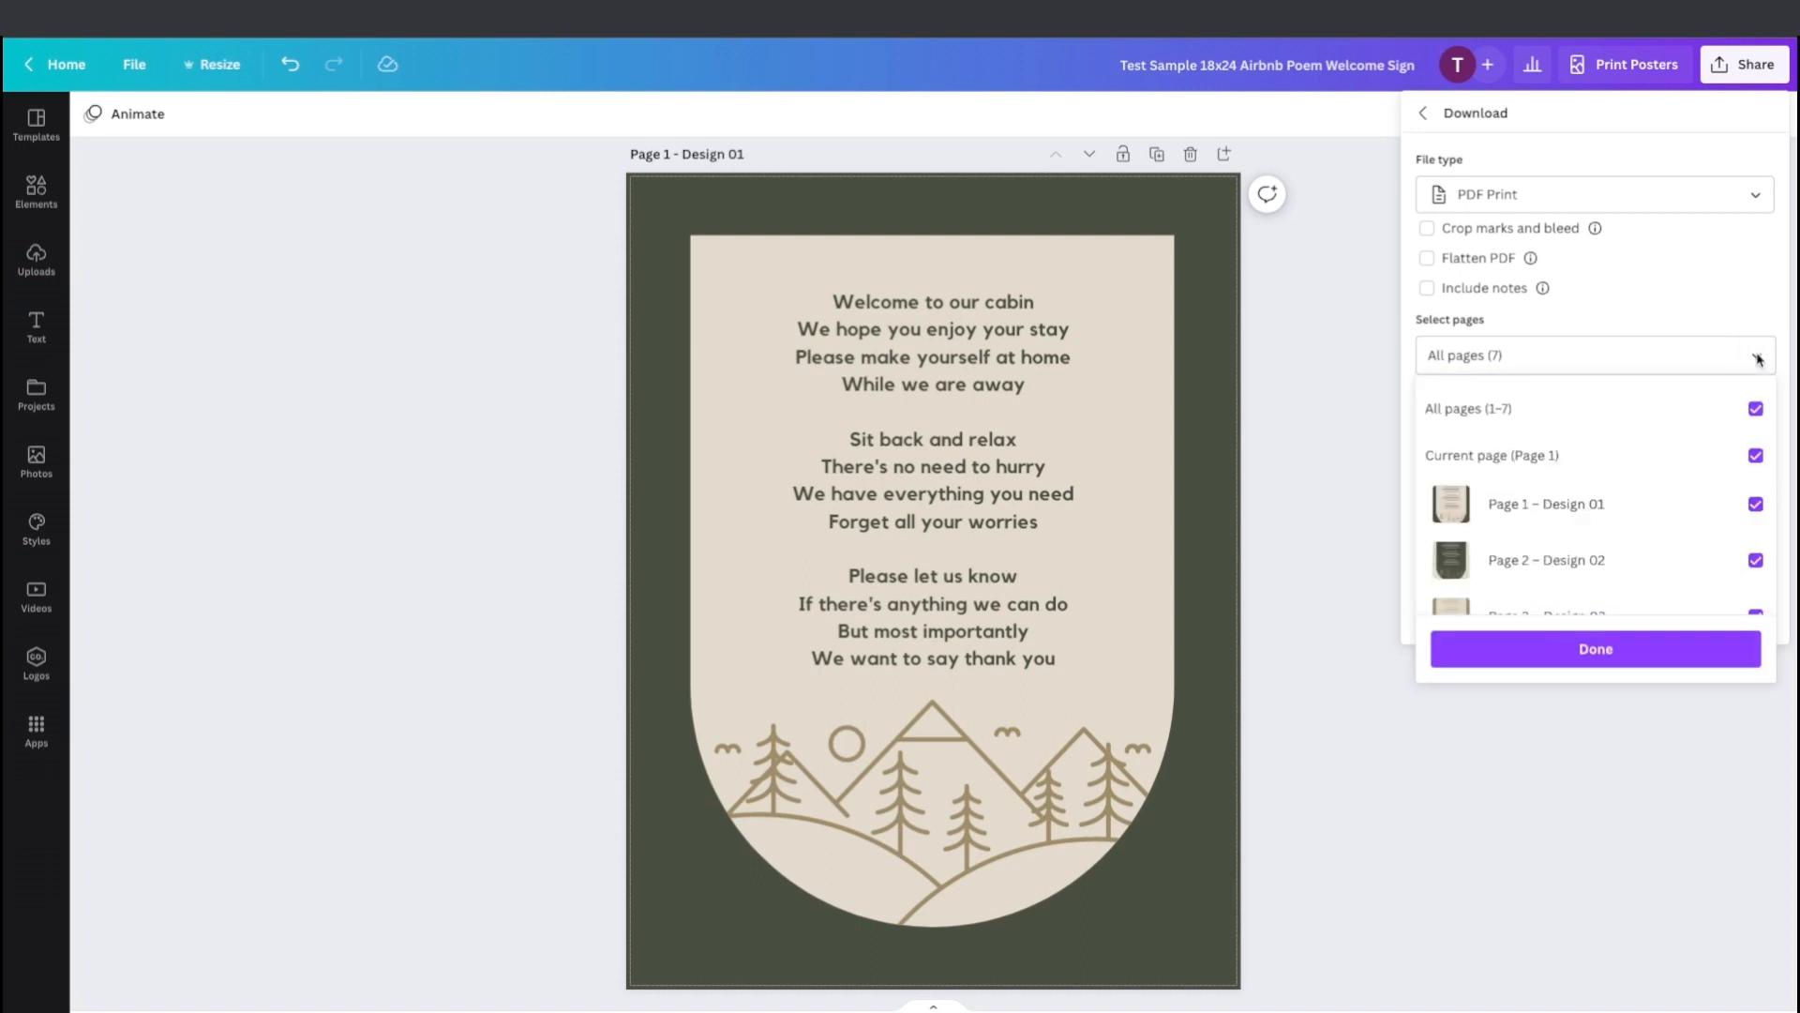
left_click(1755, 410)
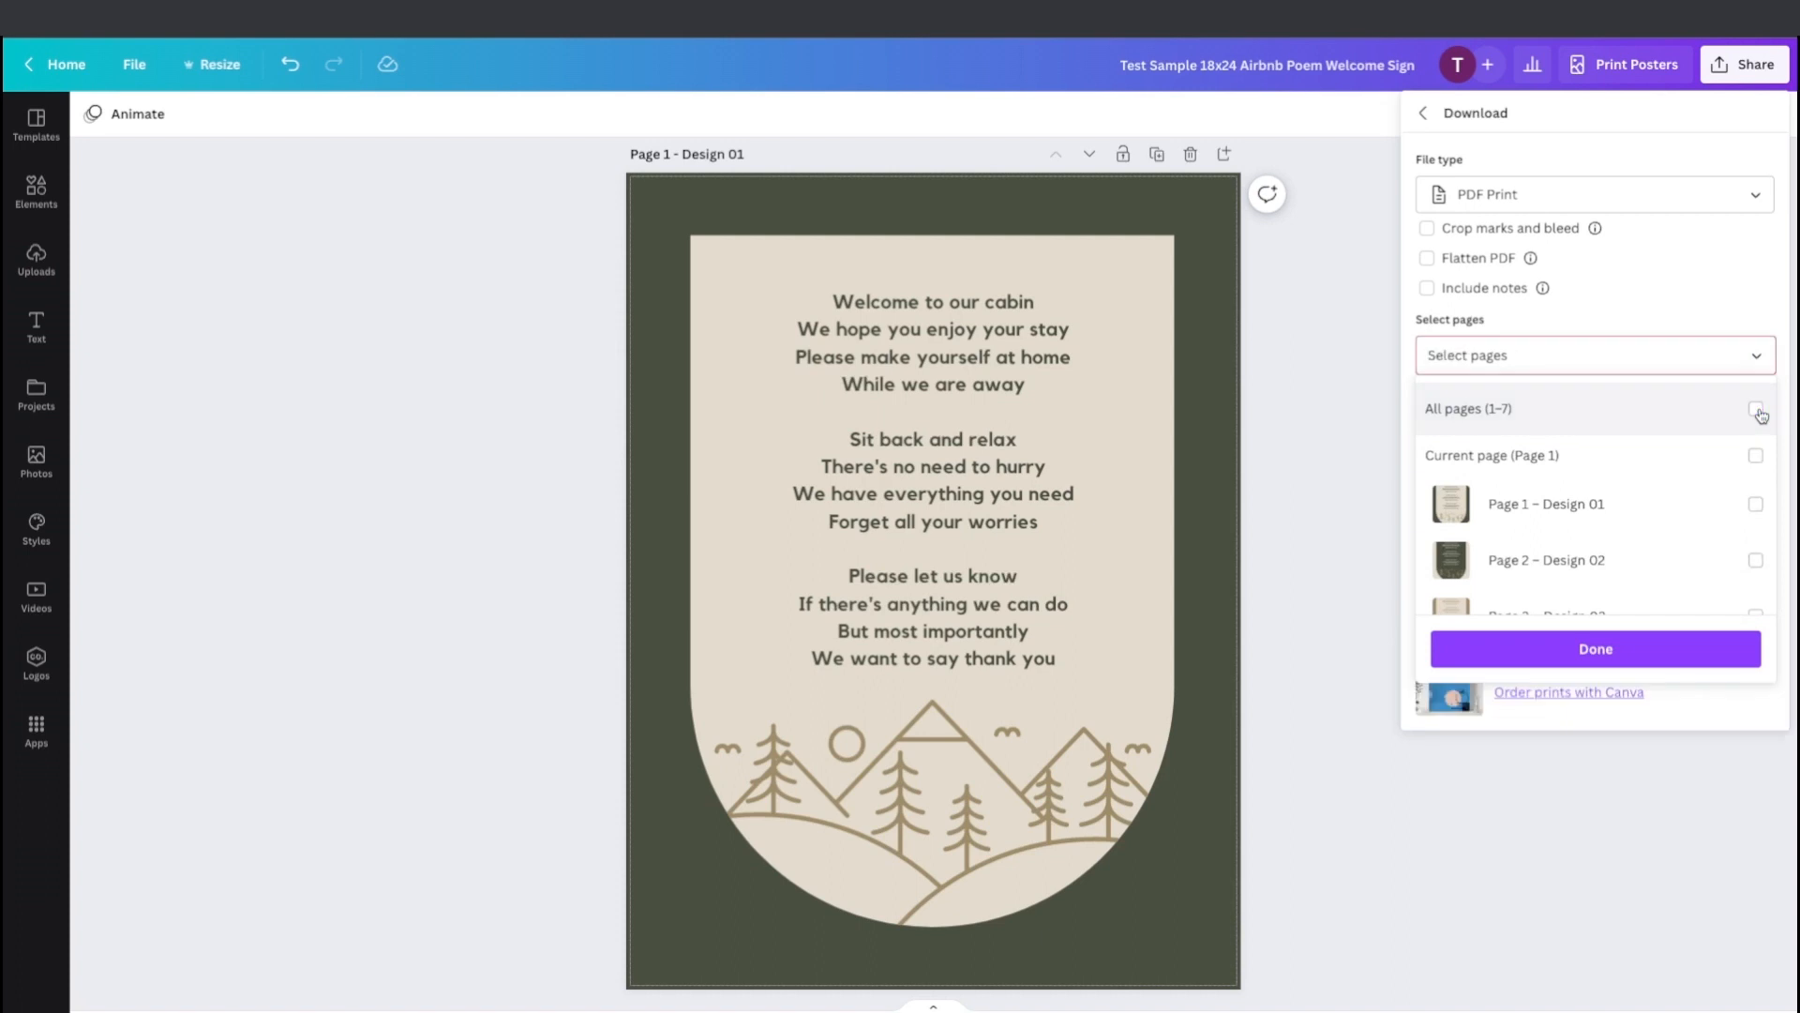
left_click(1756, 507)
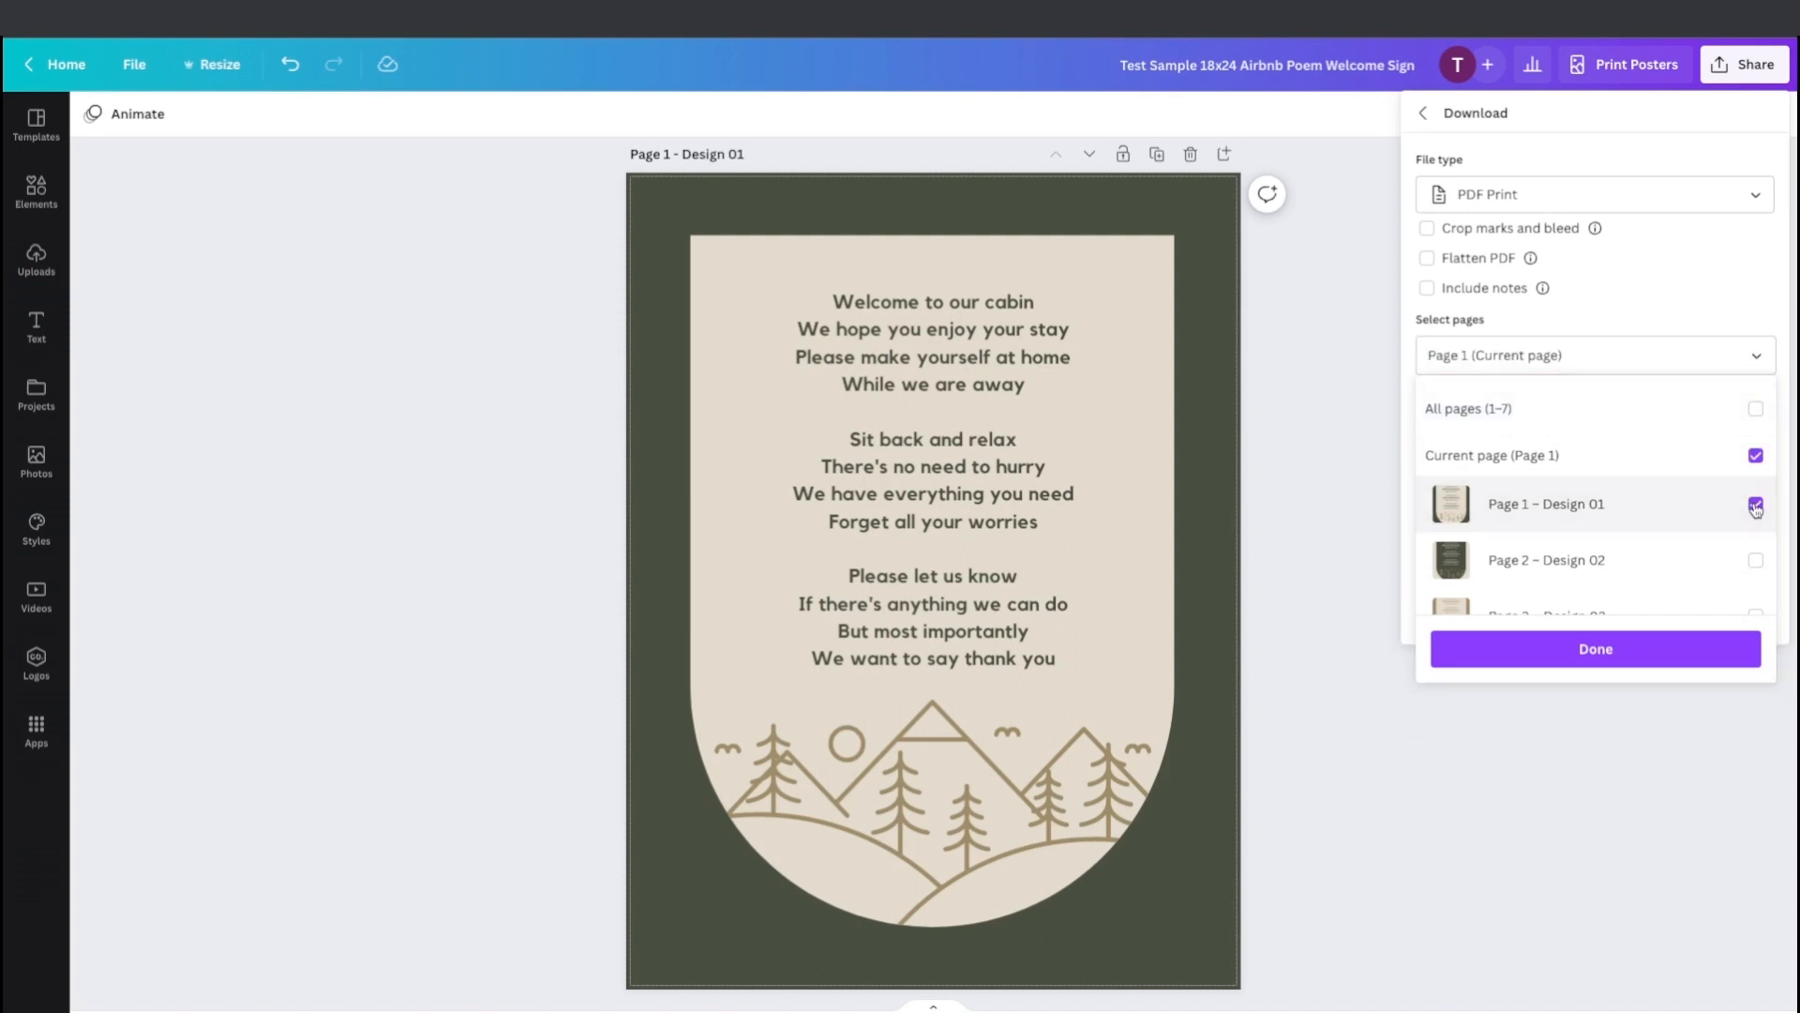
left_click(1723, 293)
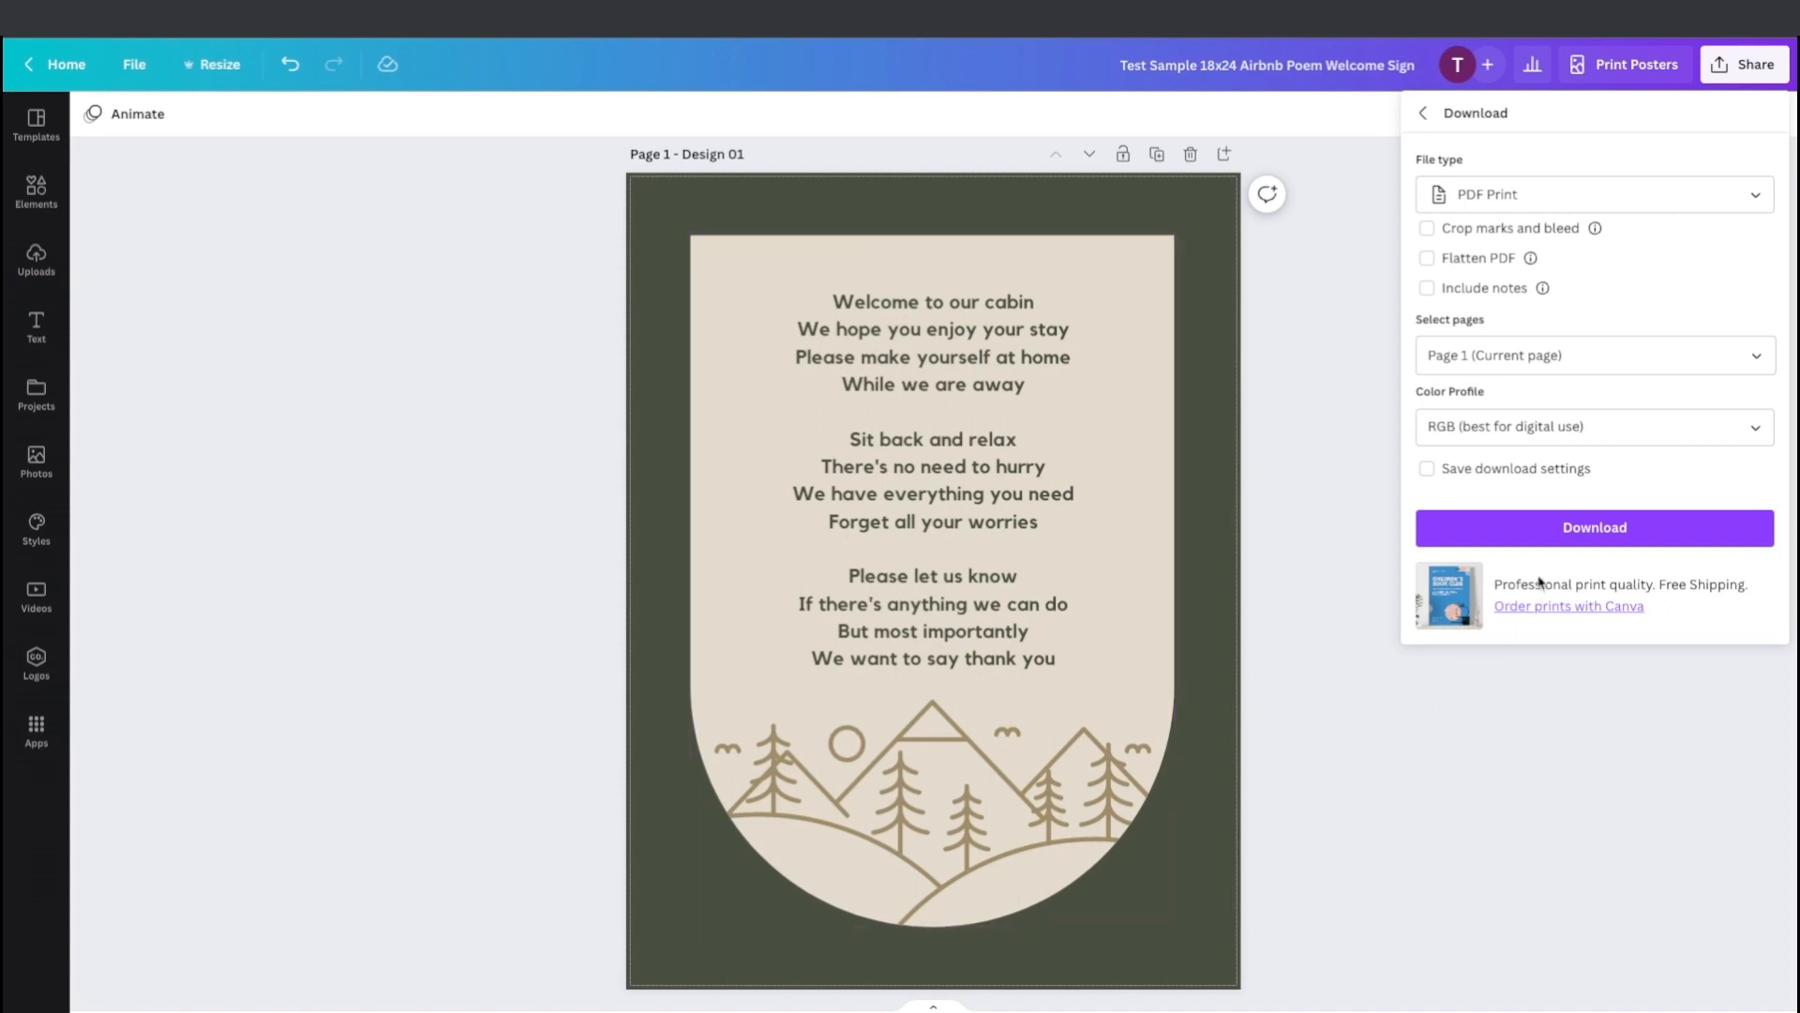
Enable crop marks and bleed for the PDF and review the colour profile options.
left_click(1615, 539)
left_click(1425, 231)
left_click(1756, 431)
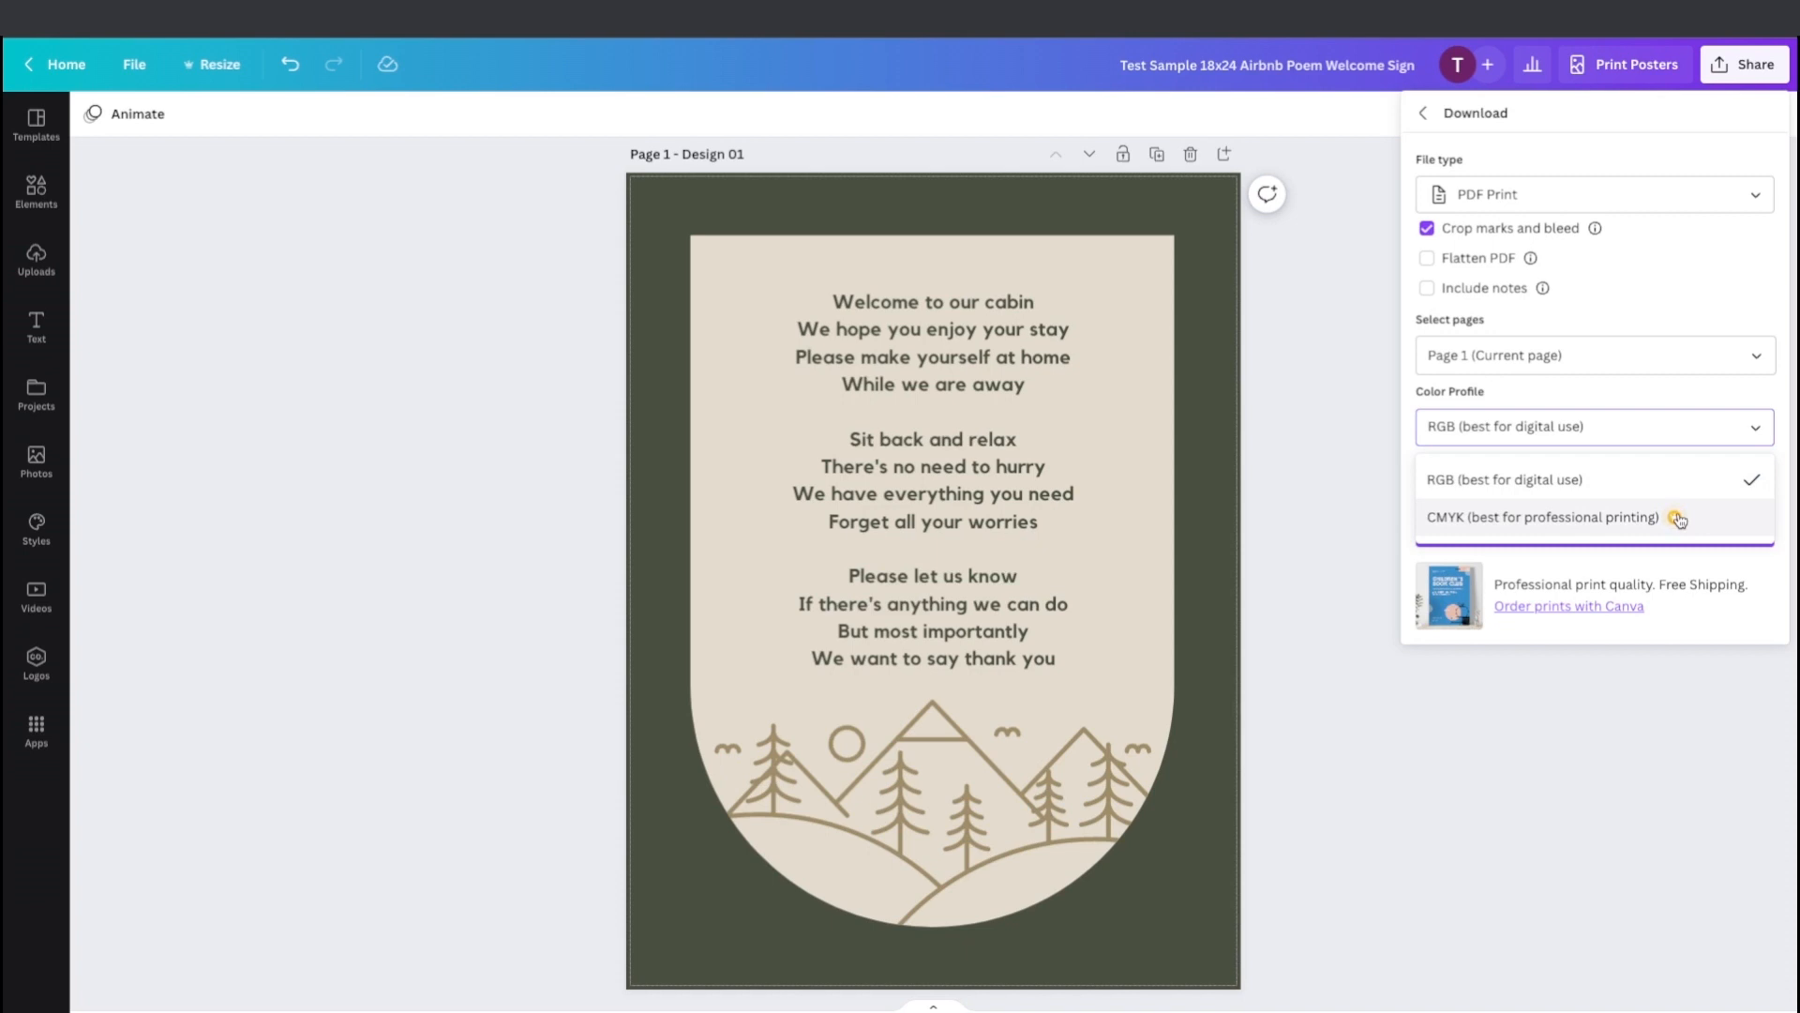
left_click(1757, 429)
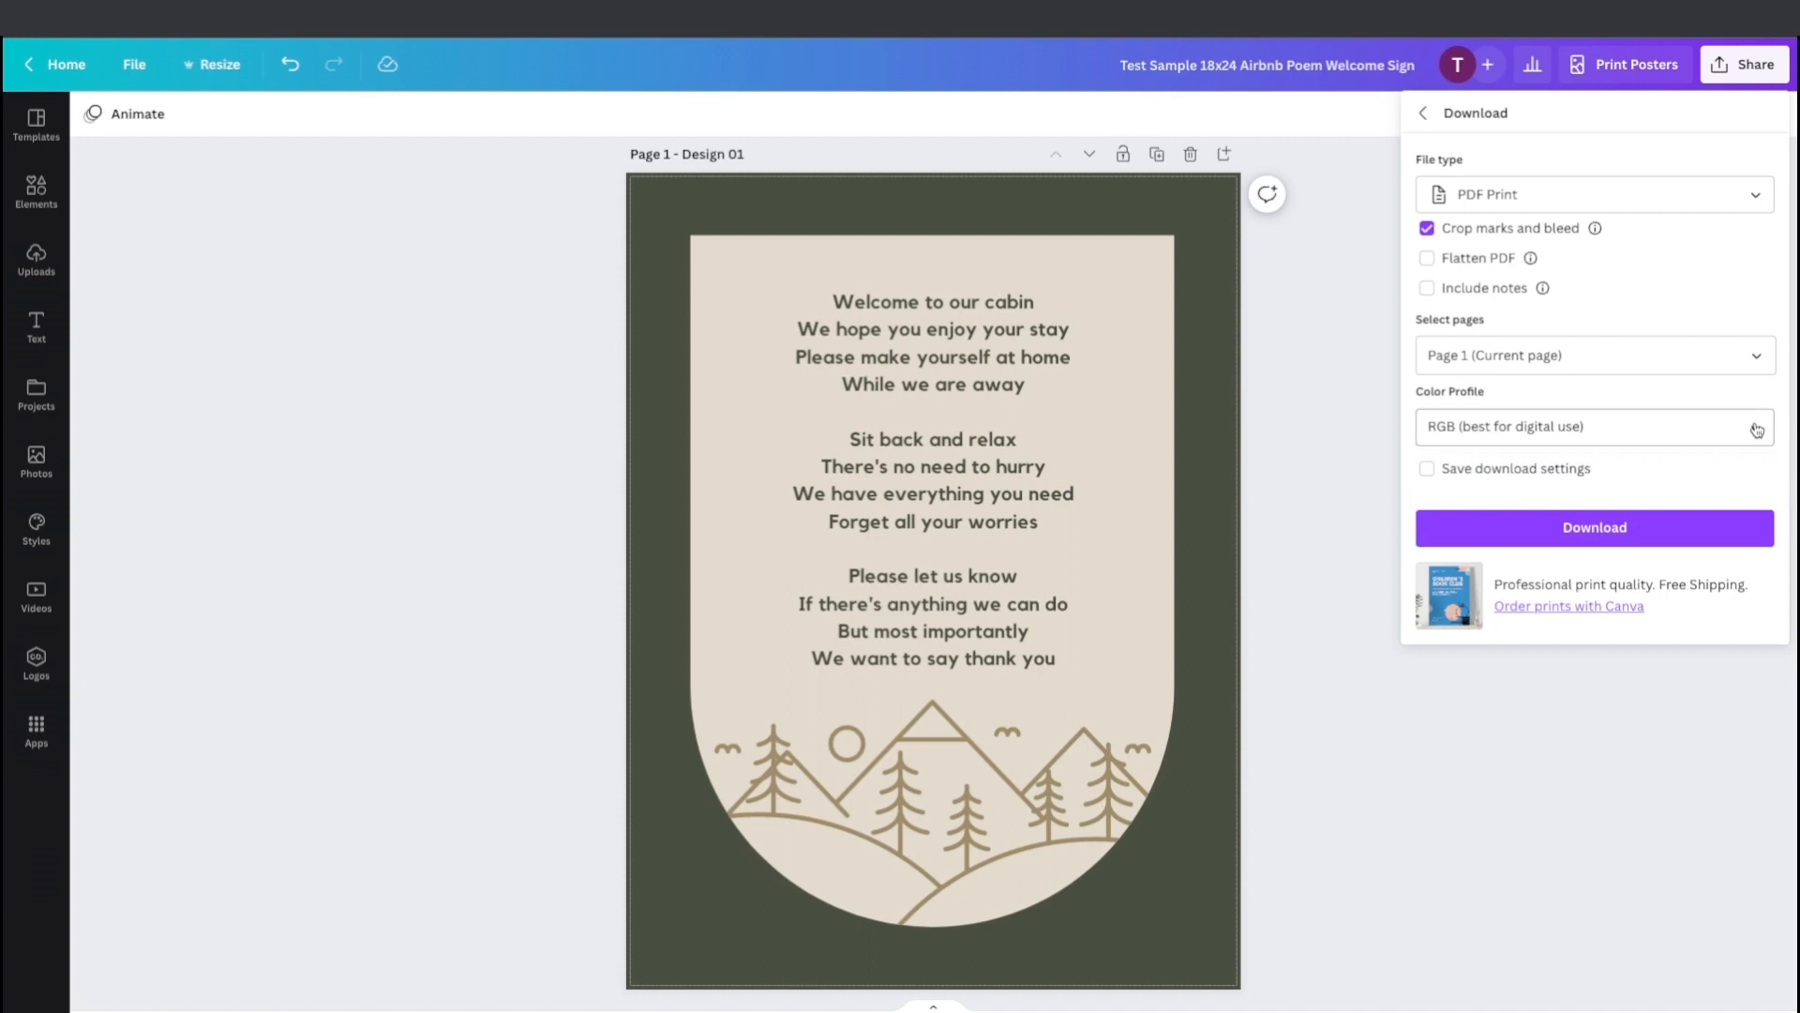